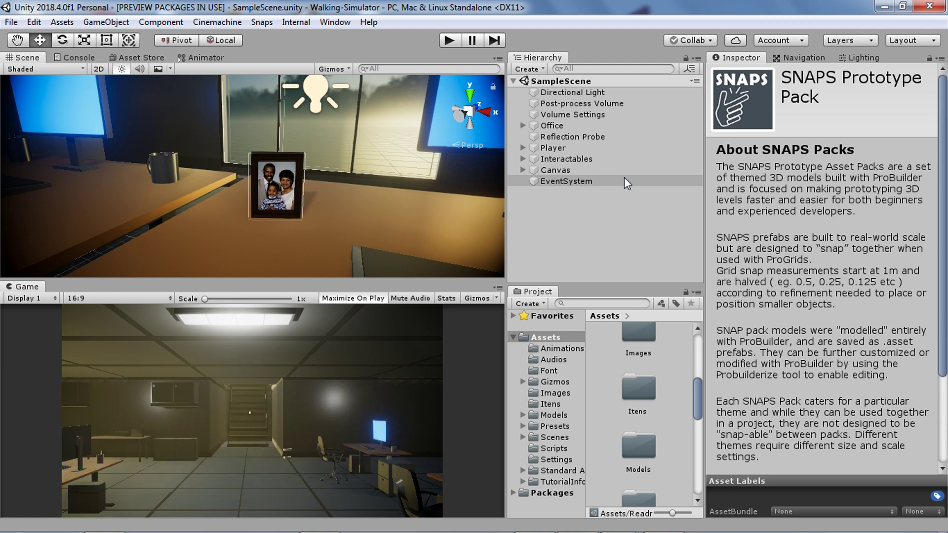
Step: Select and expand the Canvas object in the Hierarchy to view its UI Manager components
click(550, 170)
click(522, 170)
right_click(562, 169)
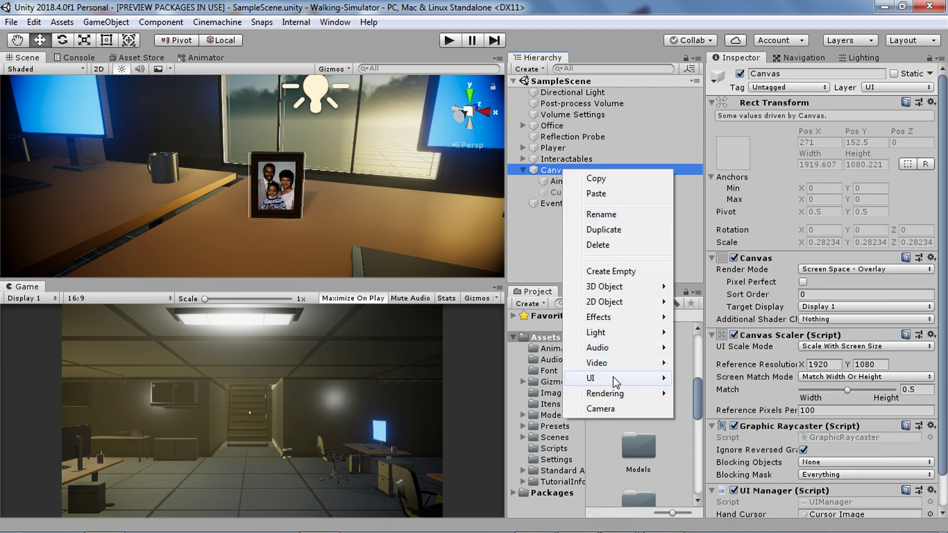
Step: Add a UI Image under Canvas and name it 'Back Image'
mouse_move(614, 379)
click(708, 179)
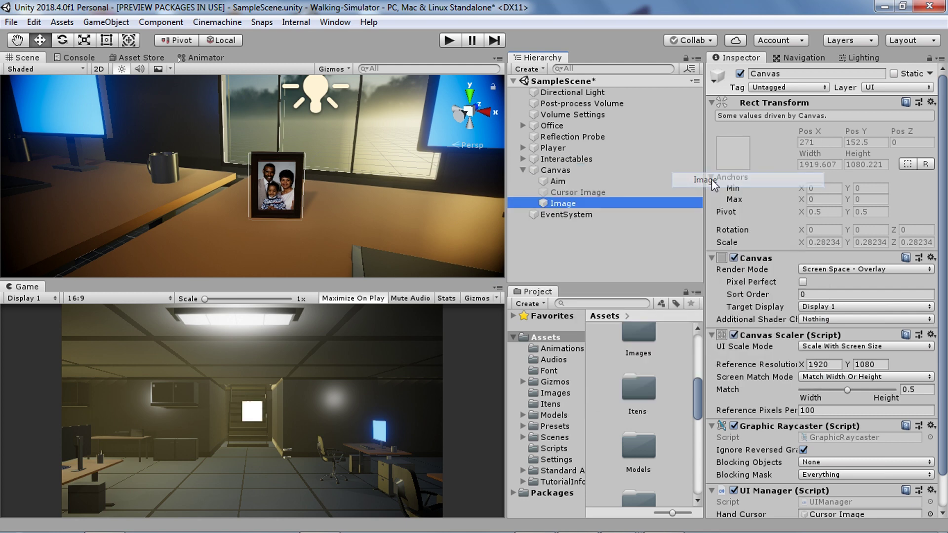
click(787, 73)
text(Back Image)
key(Return)
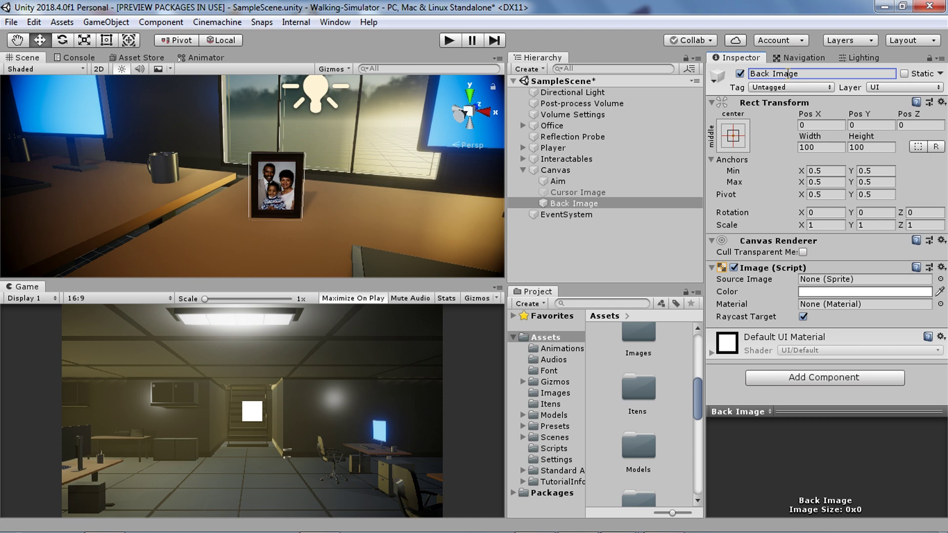
Step: Assign the right-click-of-the-mouse sprite as Back Image's Source Image
click(938, 280)
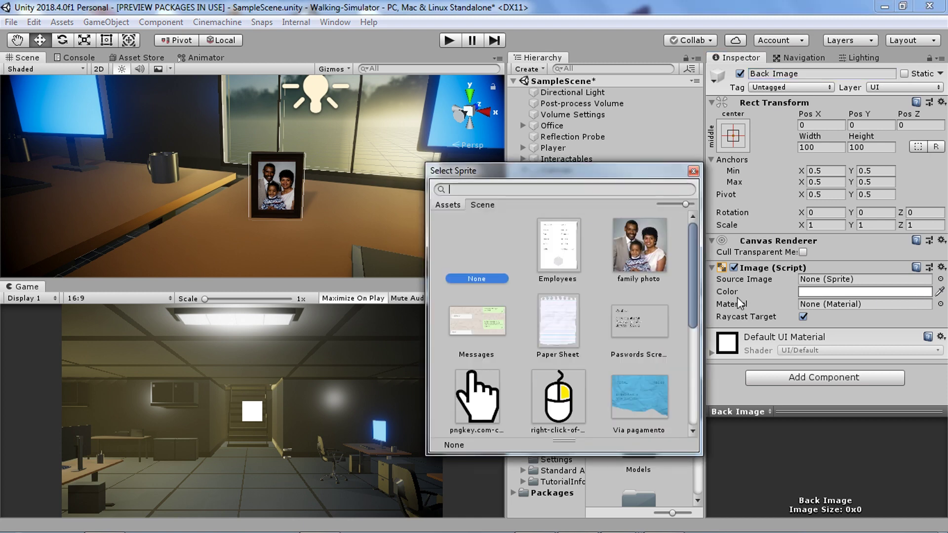
scroll(698, 301, down, 3)
scroll(698, 301, down, 2)
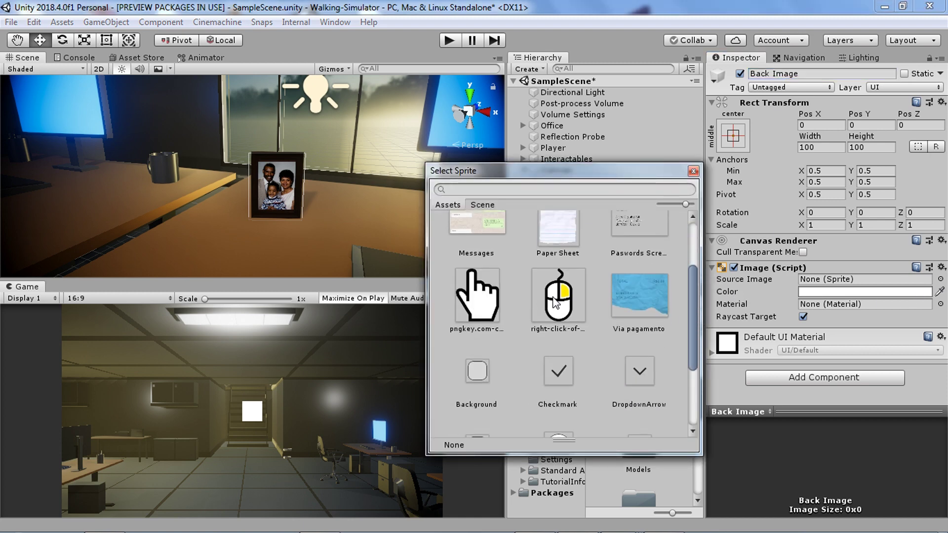
double_click(557, 302)
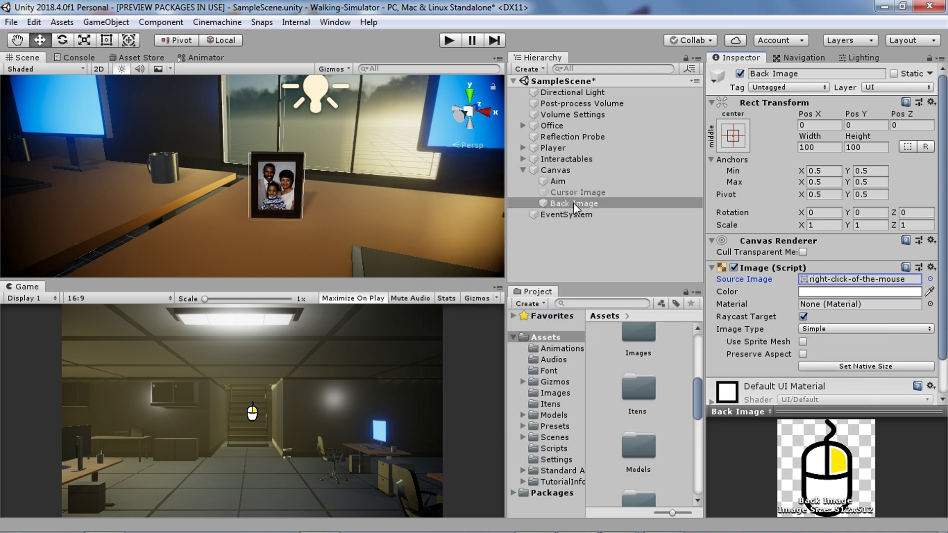
Step: Add a UI Text child under Back Image
right_click(573, 203)
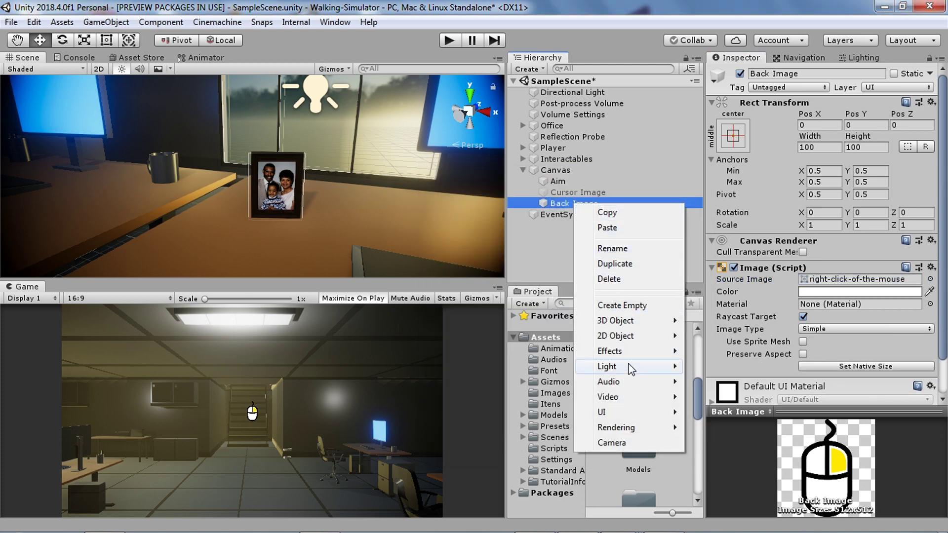
mouse_move(617, 413)
click(721, 187)
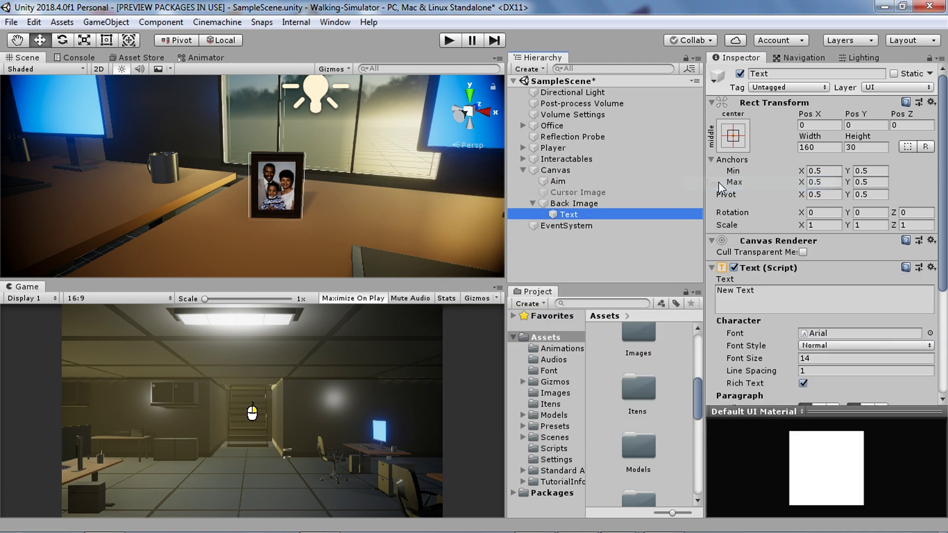
Step: Change the text content to 'Voltar' and set its colour to white
click(773, 291)
text(Voltar)
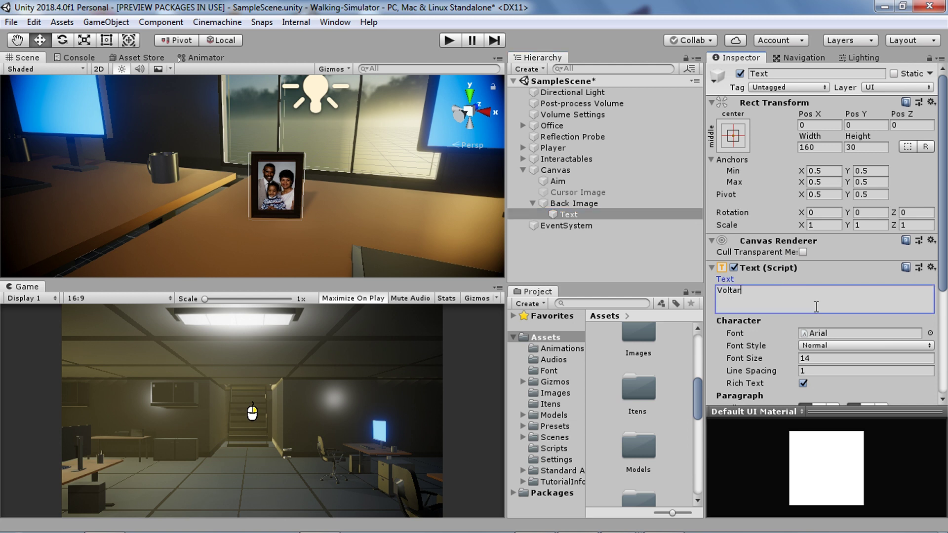
scroll(819, 331, down, 3)
scroll(820, 330, down, 3)
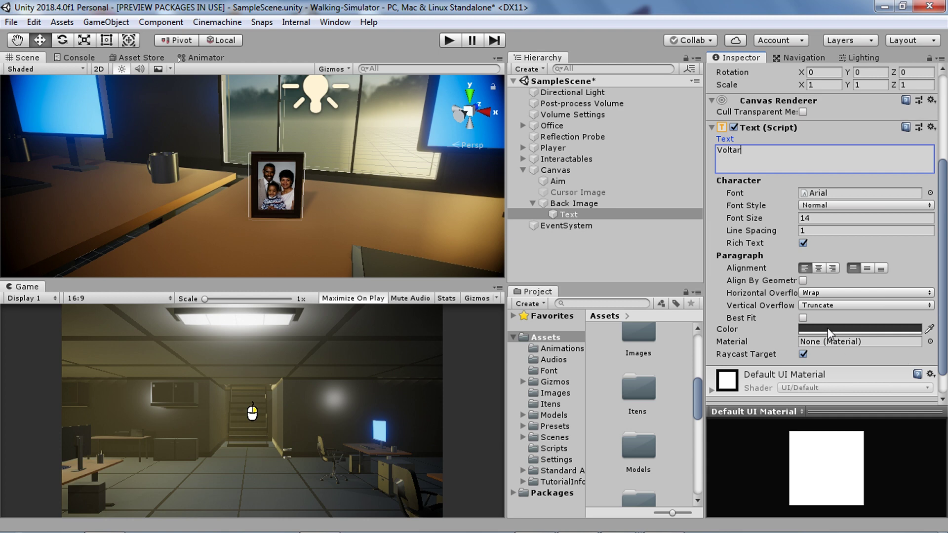
click(819, 330)
drag(768, 252, 752, 204)
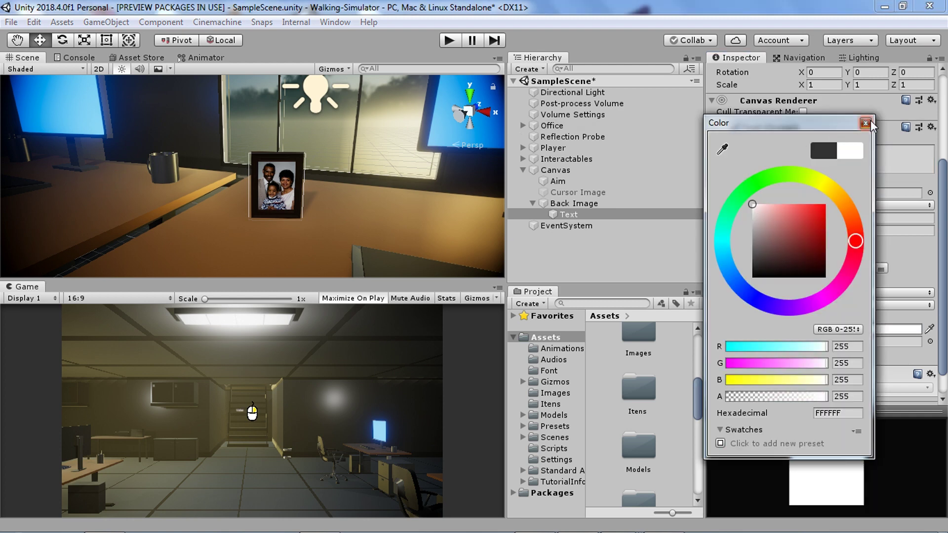
click(865, 123)
Step: Add a Shadow component to the Voltar text
scroll(946, 262, down, 2)
click(839, 386)
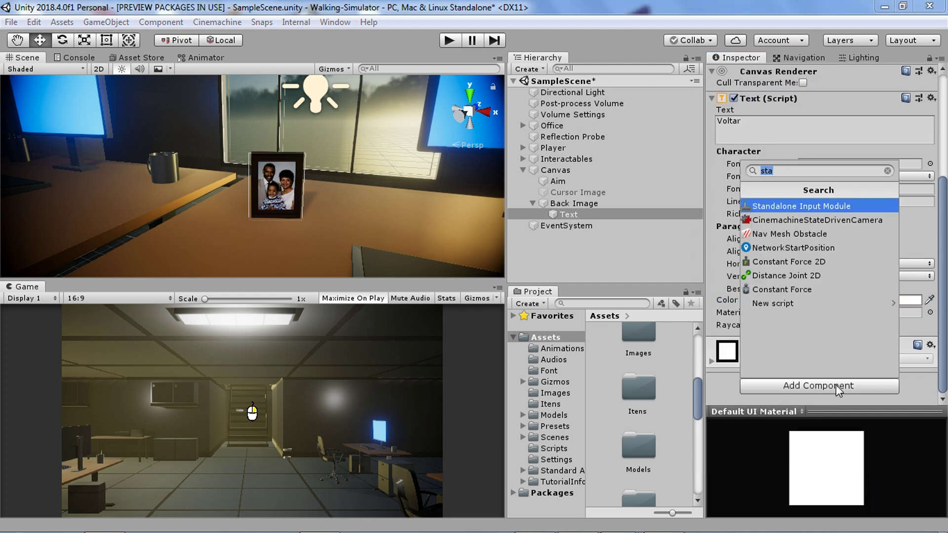
text(shadow)
key(Return)
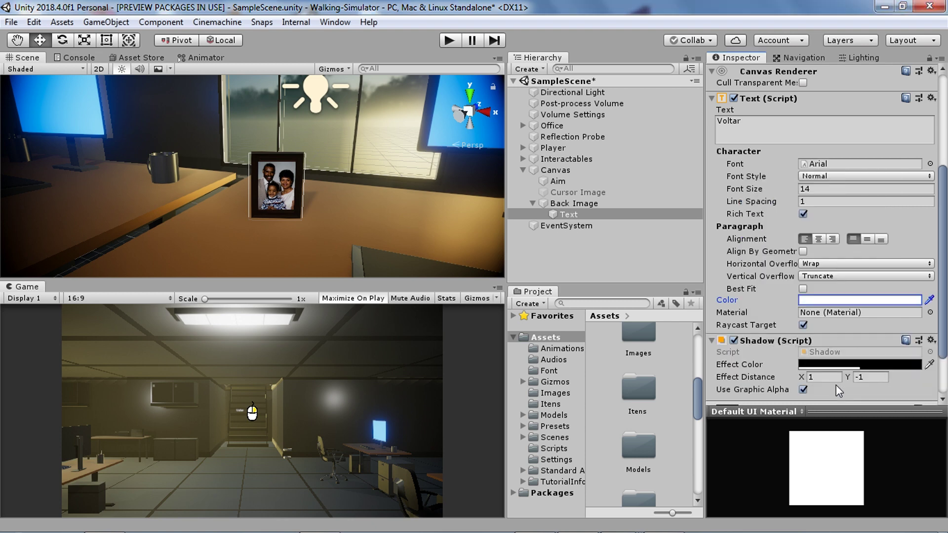
Step: In 2D view, move the Voltar text right of the mouse icon and make its box taller
click(99, 69)
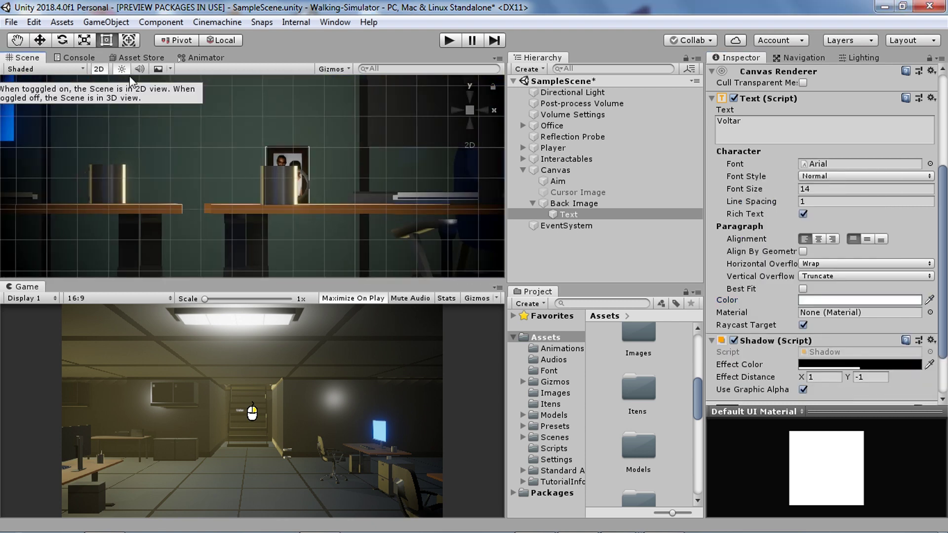
click(567, 215)
double_click(567, 215)
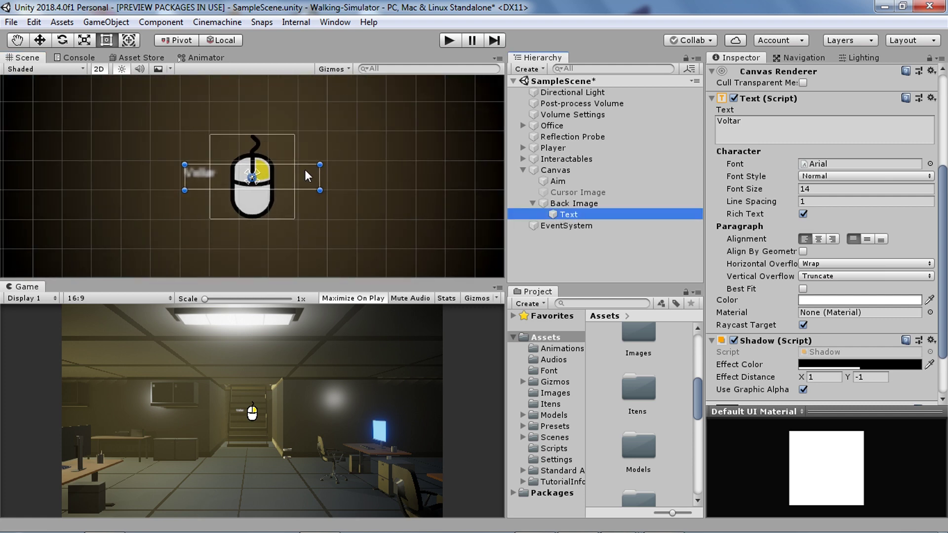
scroll(309, 170, down, 3)
scroll(348, 164, down, 1)
scroll(343, 179, down, 1)
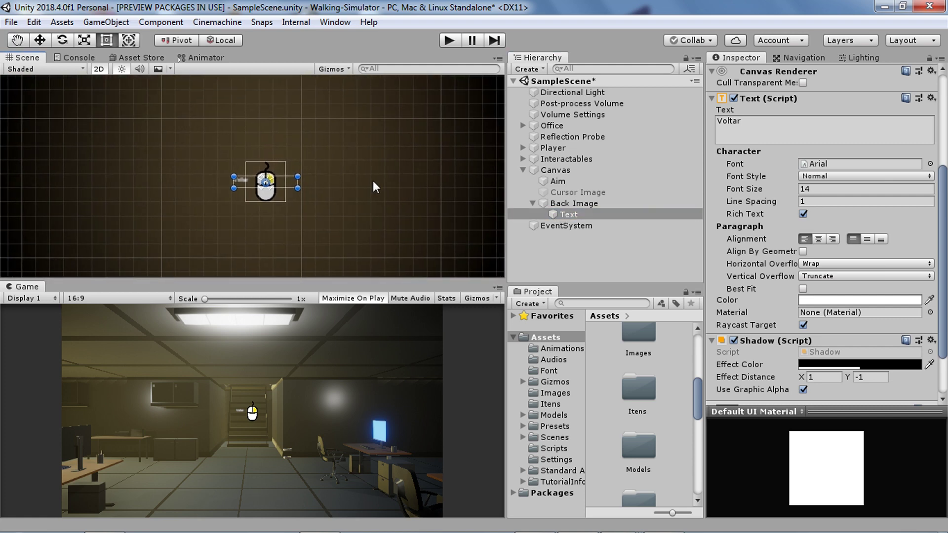
key(w)
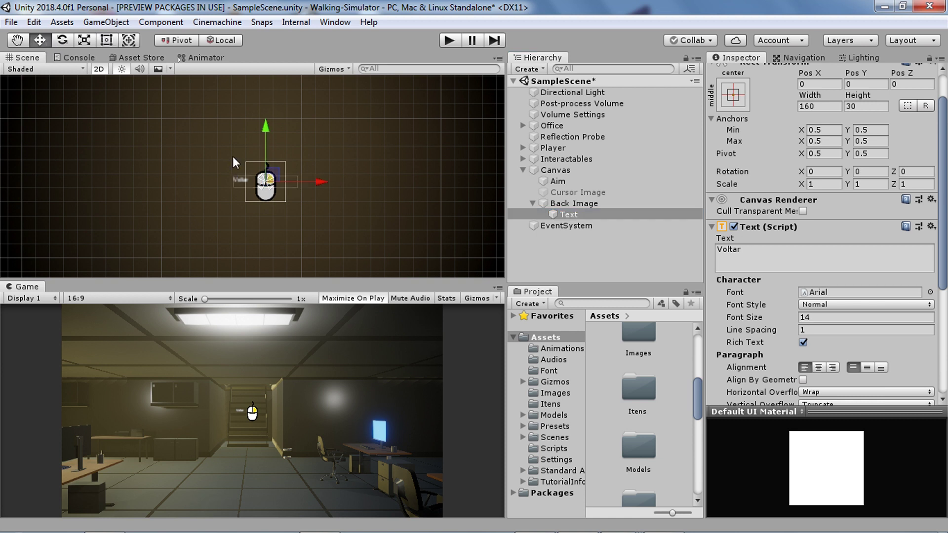
drag(321, 190, 377, 190)
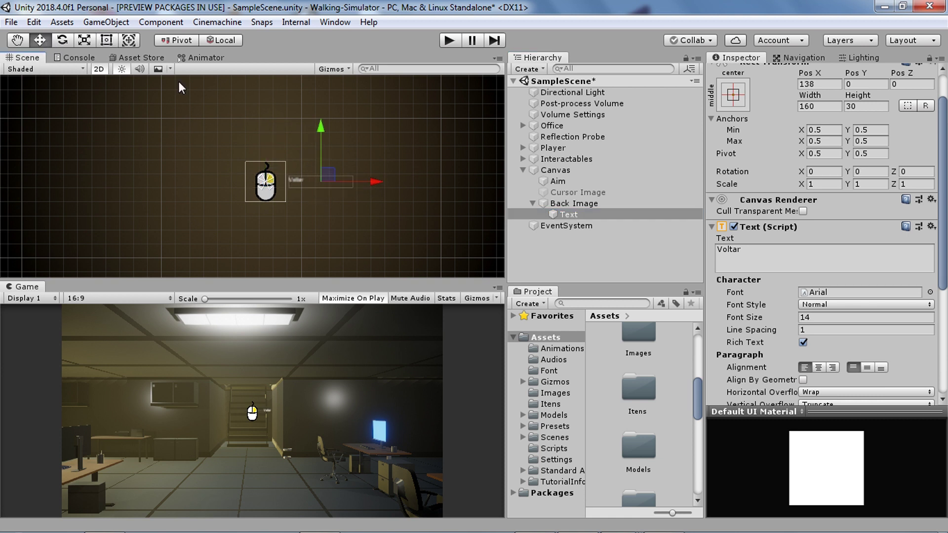
key(t)
drag(317, 172, 324, 197)
Step: Centre the text vertically and enable Best Fit with a maximum size of 100
click(866, 367)
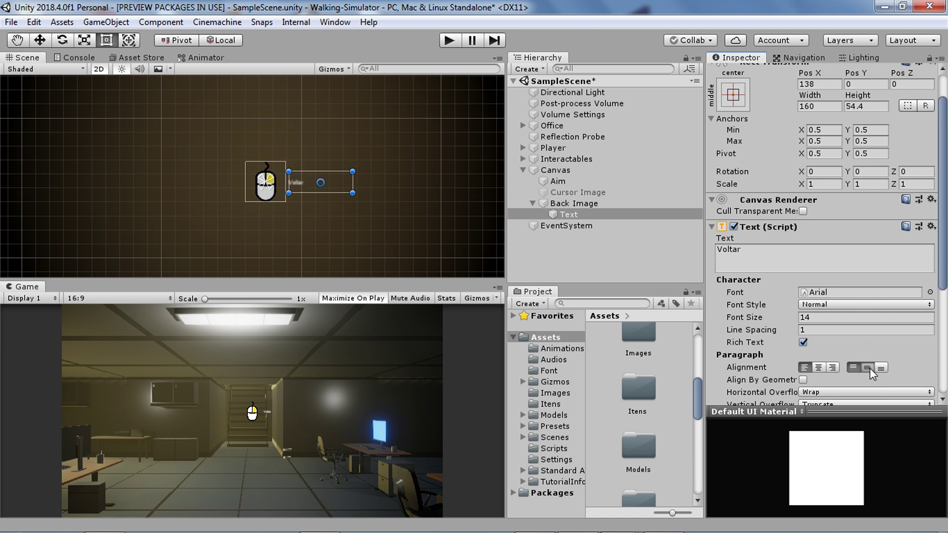
scroll(869, 354, down, 3)
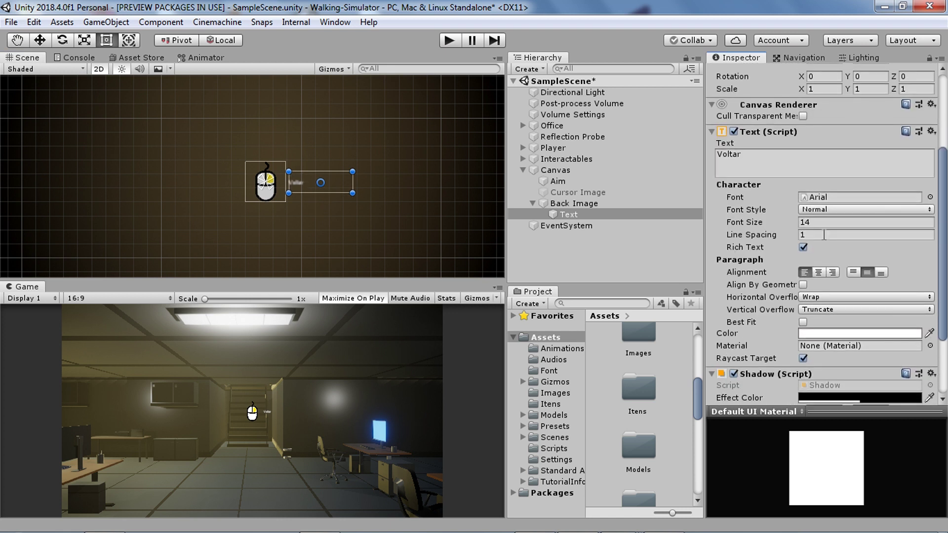
click(802, 322)
click(821, 347)
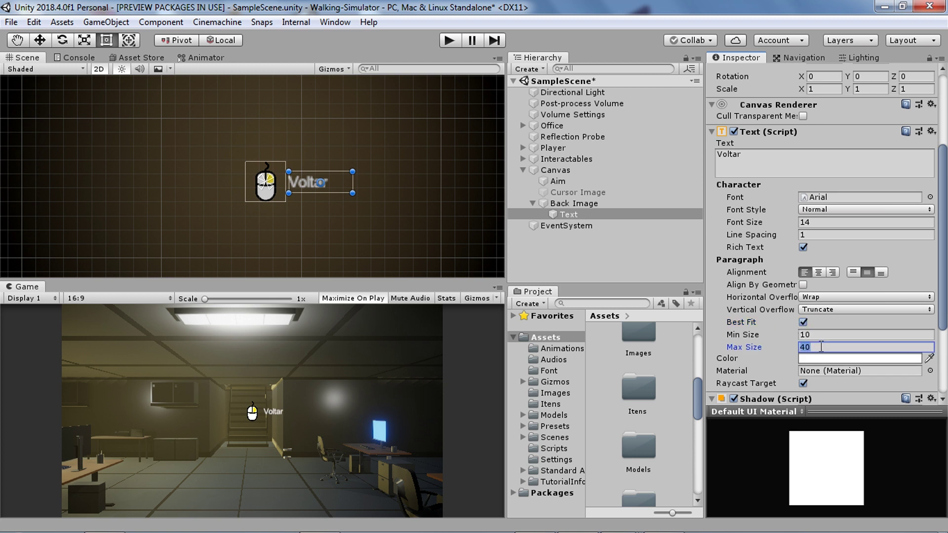
text(100)
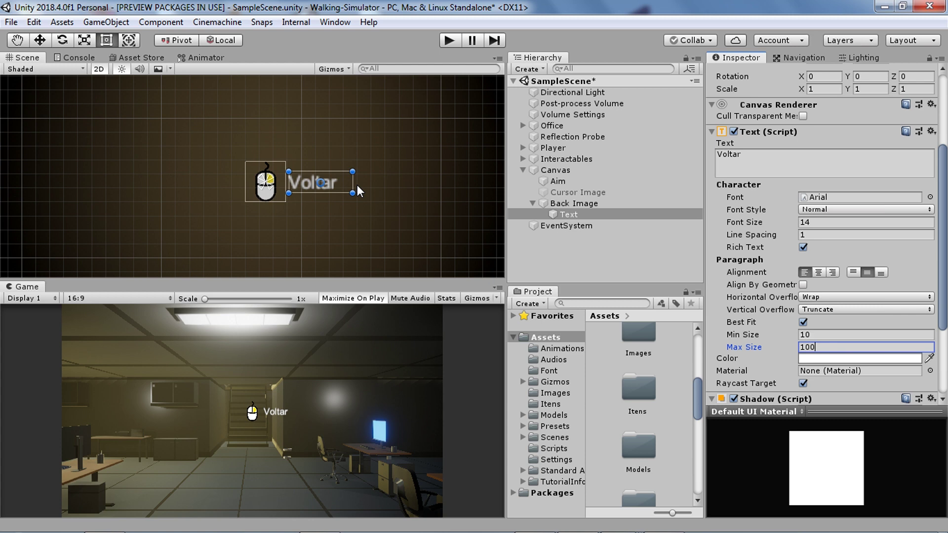
click(567, 205)
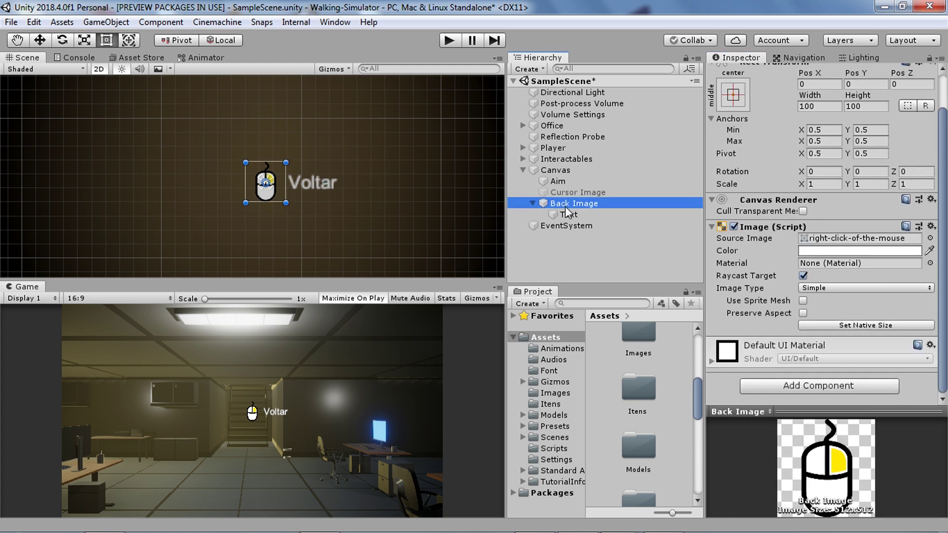
Step: Move Back Image to the lower right corner of the canvas
scroll(266, 148, down, 5)
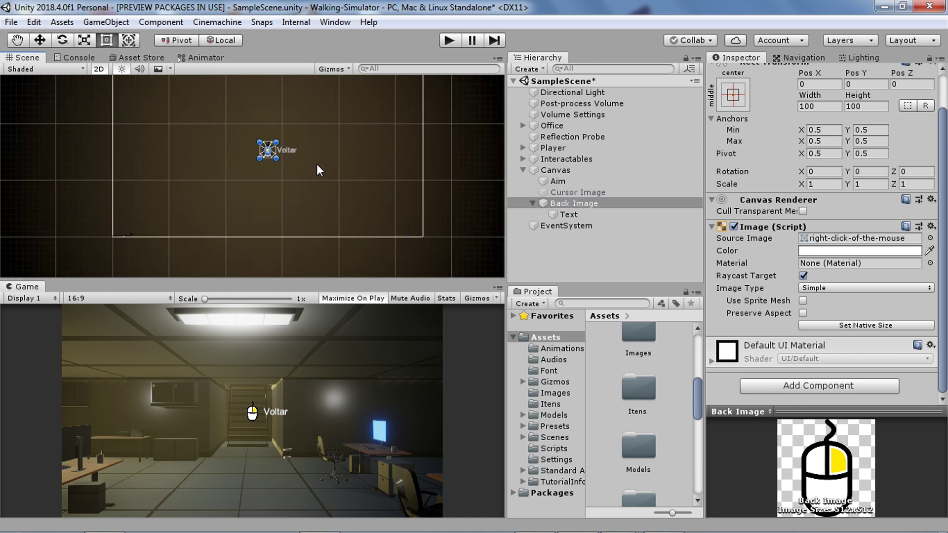
click(44, 42)
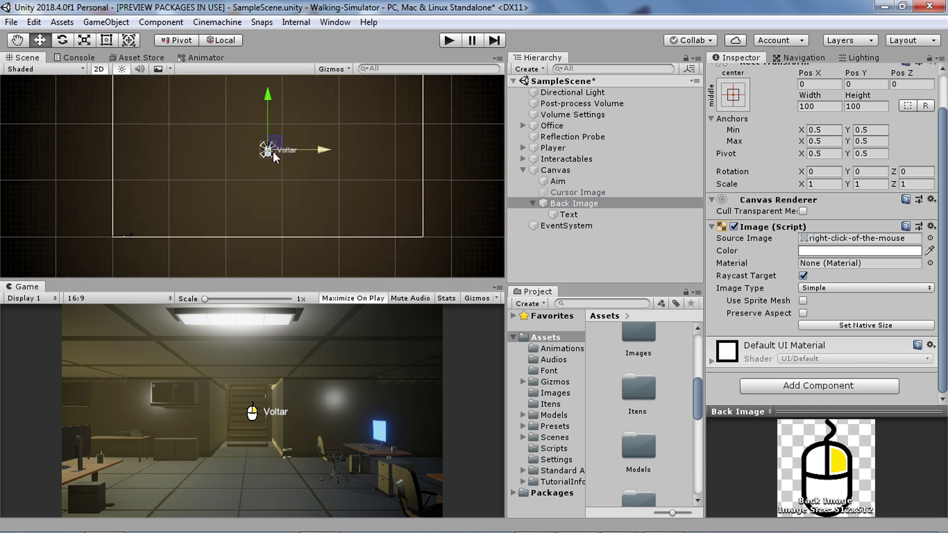
drag(273, 155, 385, 217)
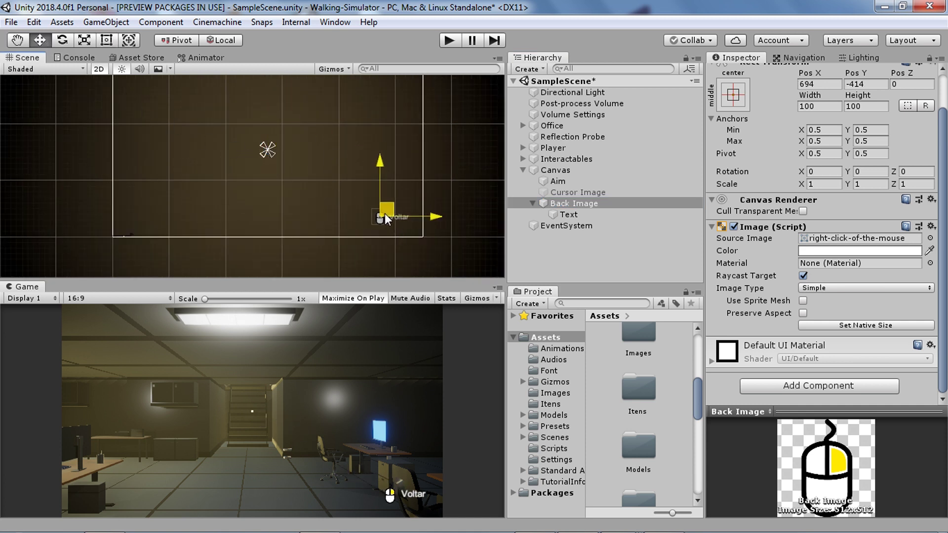
drag(385, 217, 381, 215)
Step: Deactivate Back Image so it is hidden
scroll(784, 150, up, 2)
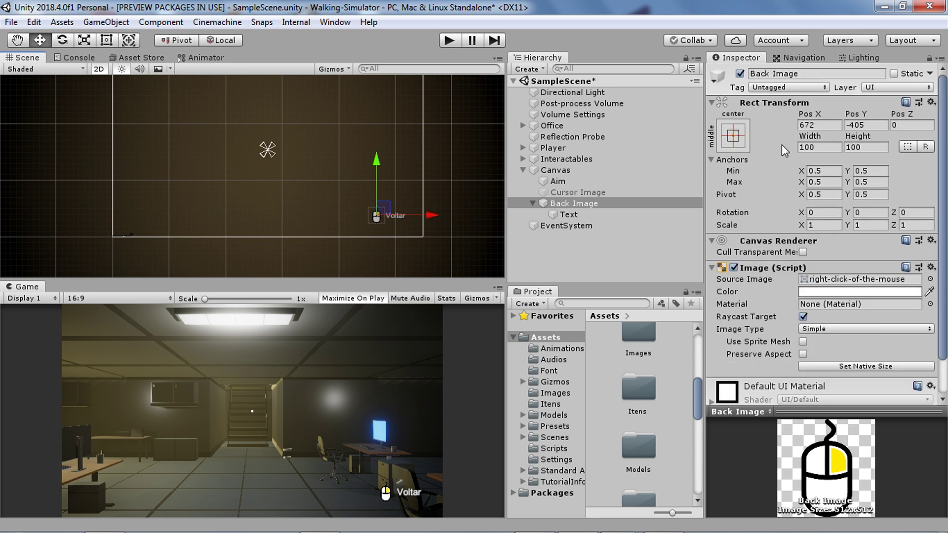
click(739, 74)
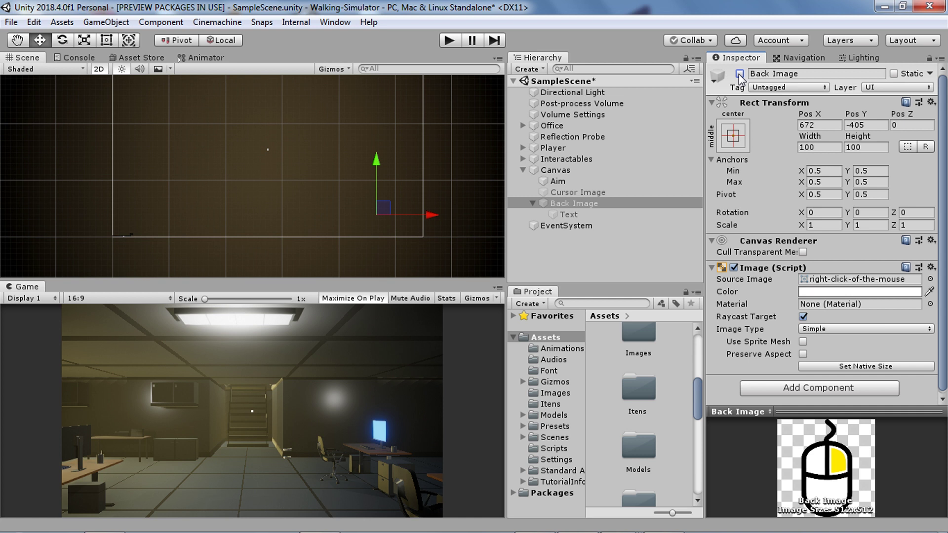
click(740, 74)
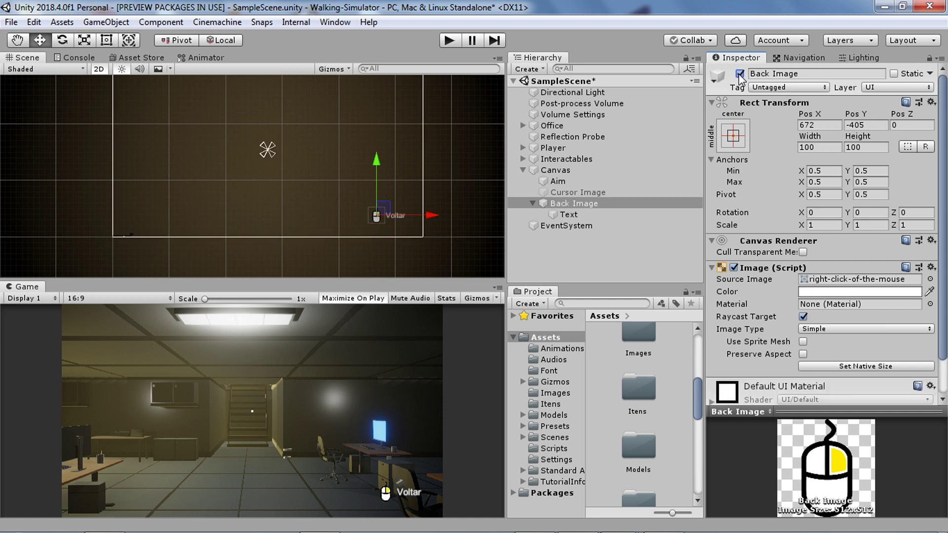
click(739, 73)
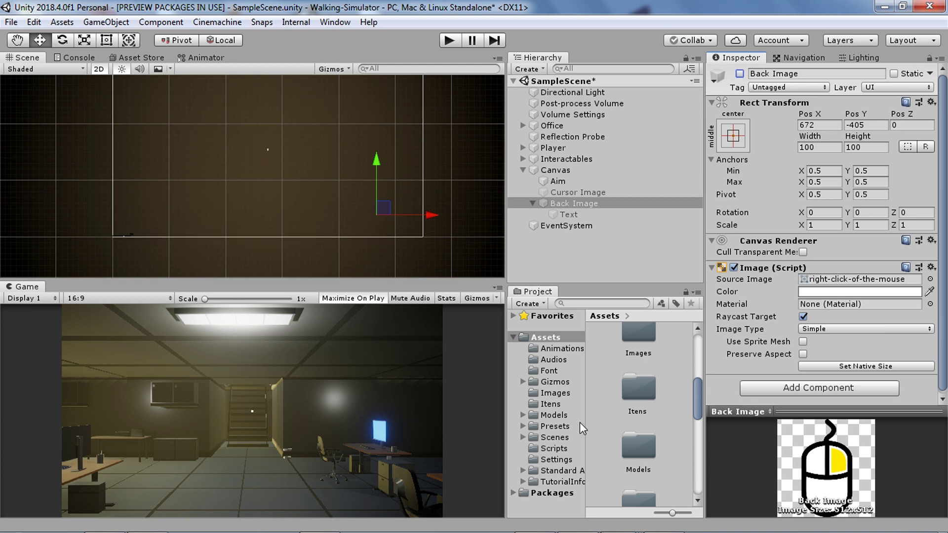
Step: Open the UIManager script from the Assets/Scripts folder
click(552, 448)
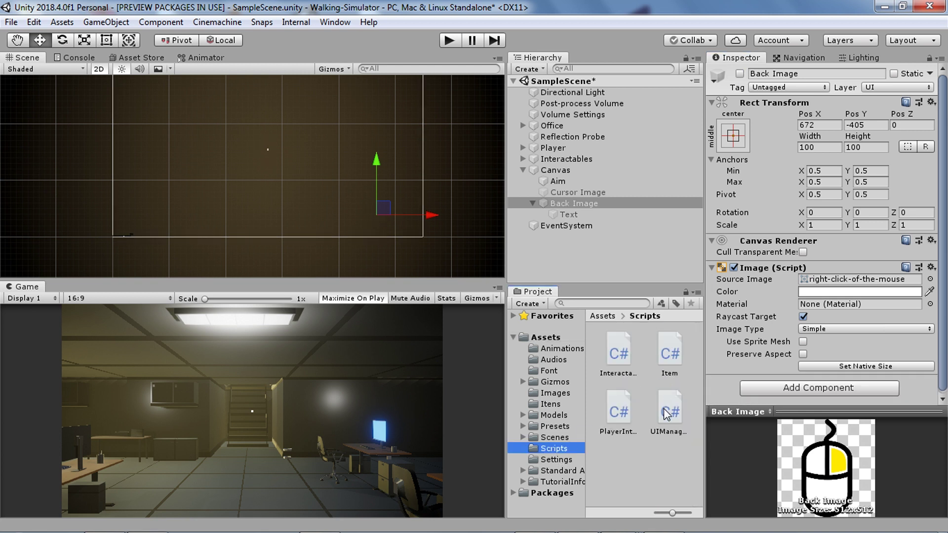
click(665, 414)
double_click(666, 413)
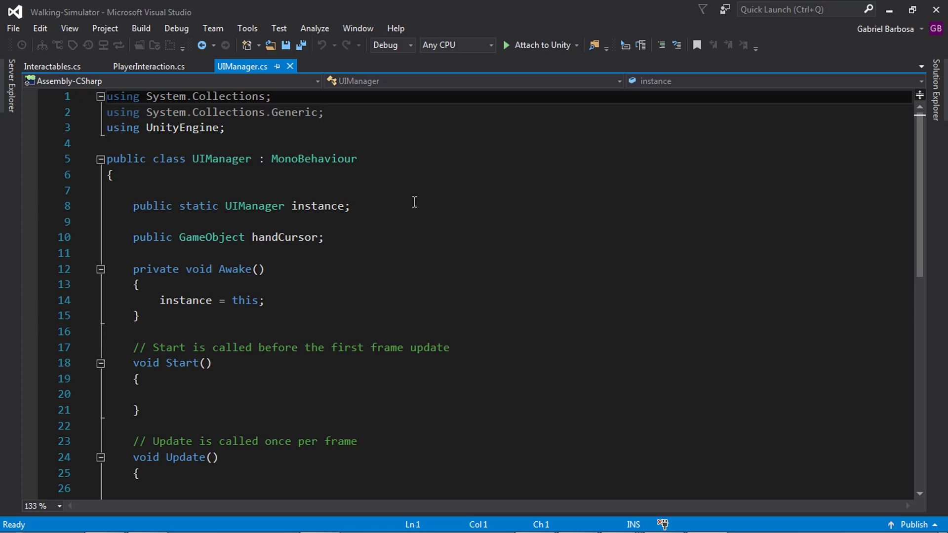
Step: Add a 'public GameObject backImage;' field below handCursor in UIManager
click(348, 237)
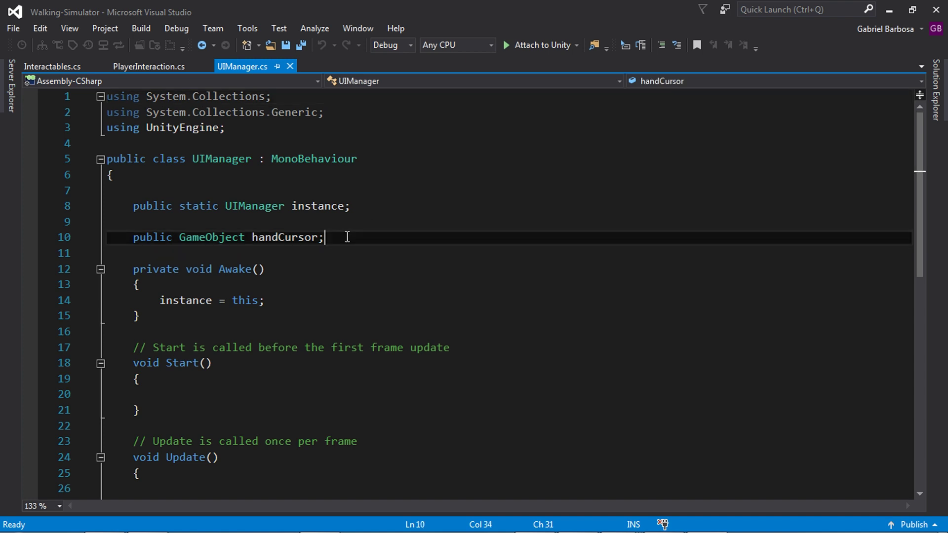
key(Return)
text(public game)
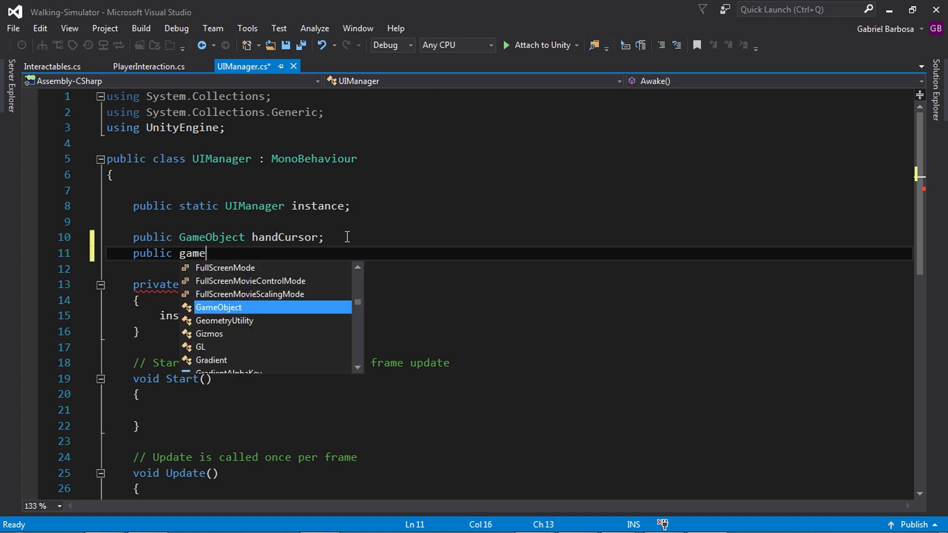
key(Tab)
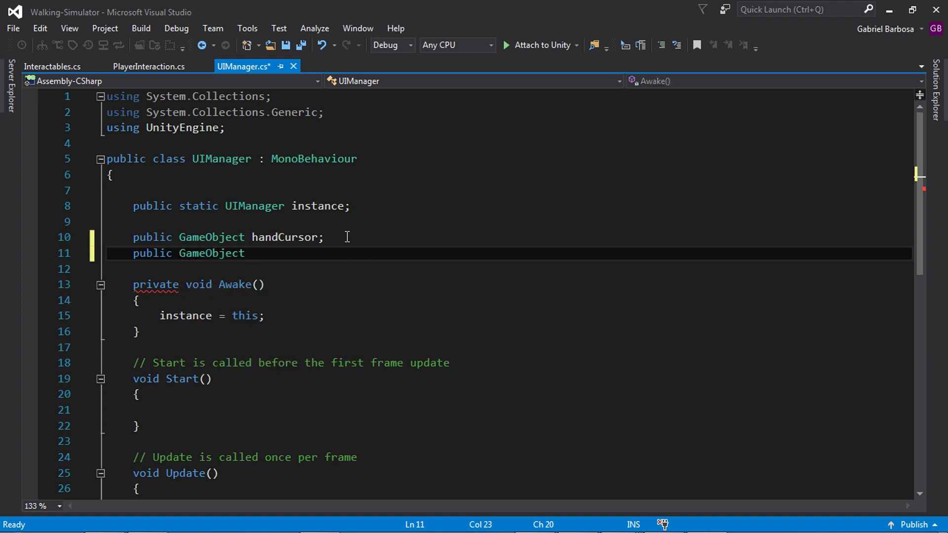
text(backImage;)
Step: Write SetBackImage(bool state) calling backImage.SetActive(state) and save UIManager.cs
scroll(347, 237, down, 5)
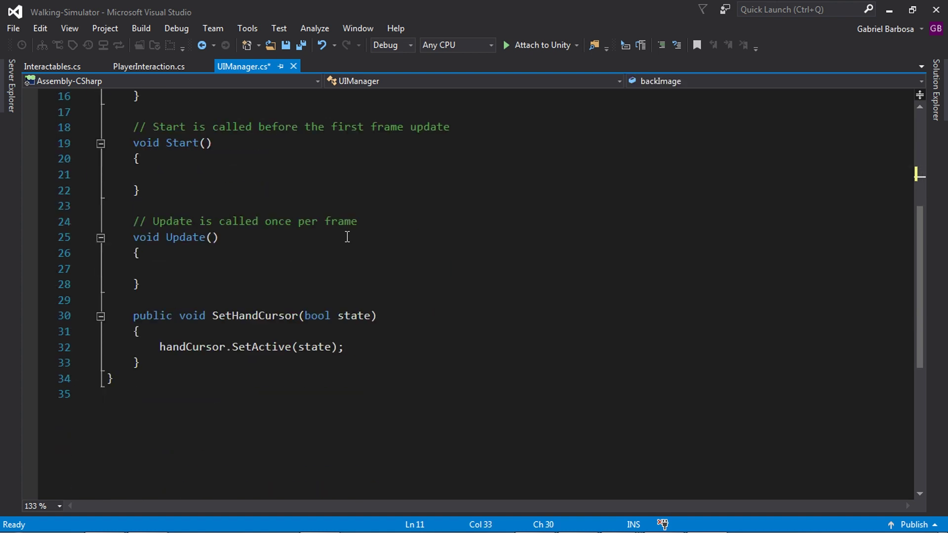
scroll(345, 235, down, 1)
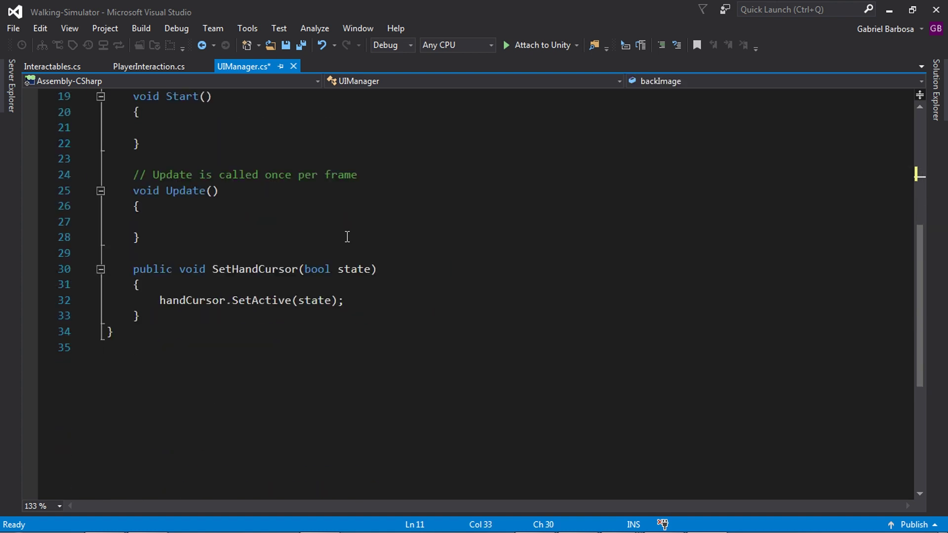
click(149, 320)
key(Return)
key(Return)
text(public void )
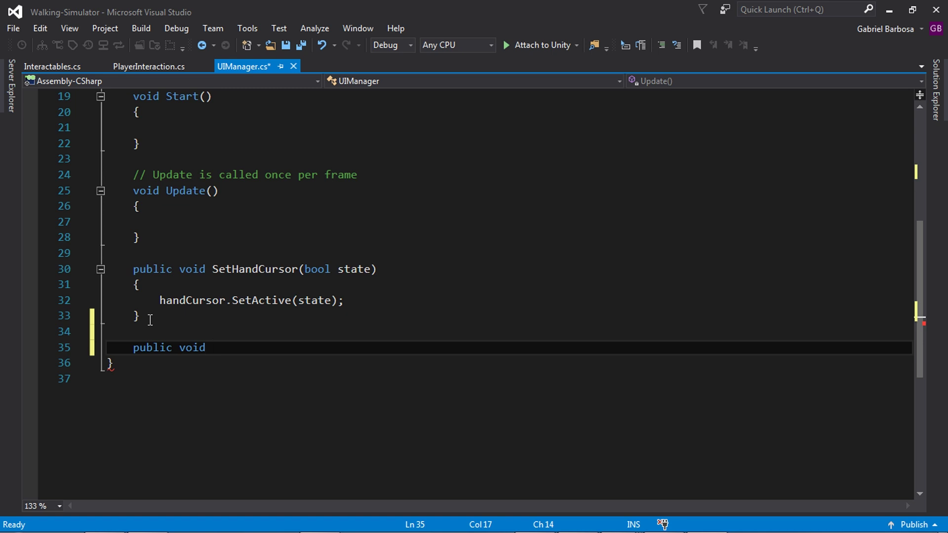
text(SetBackImage)
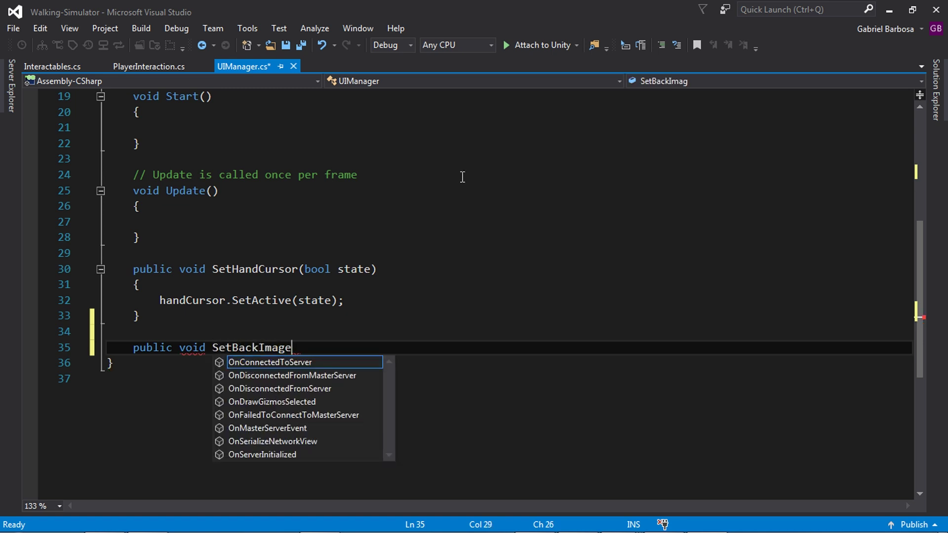
text((bool )
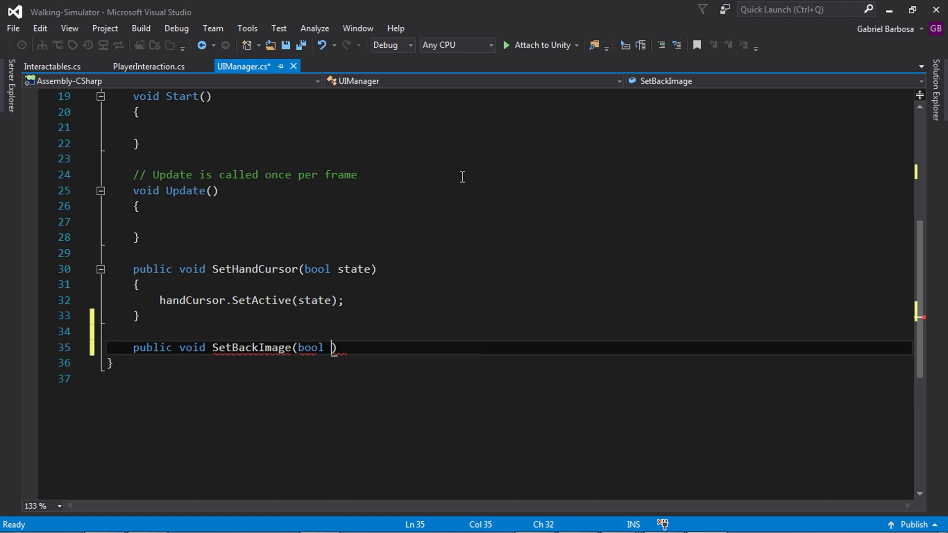
text(state))
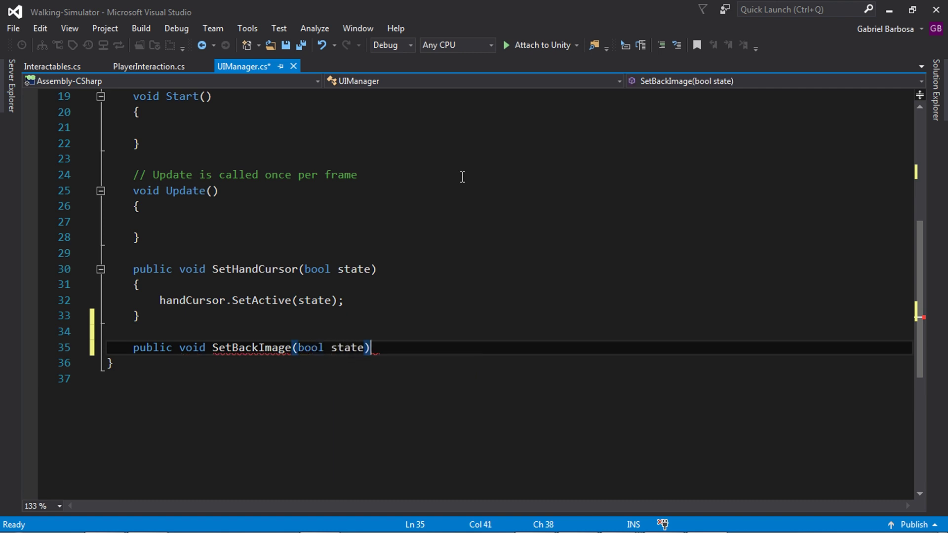
text({)
key(Return)
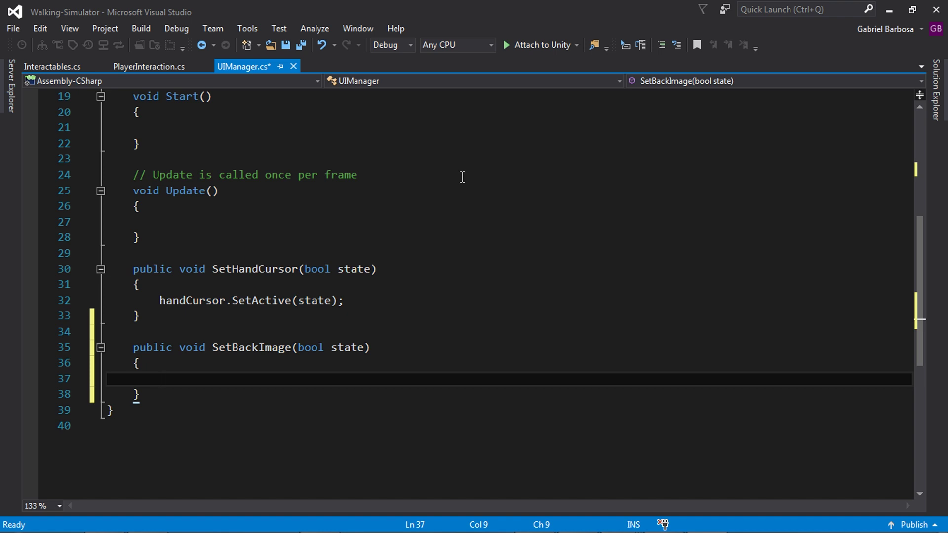
text(backImage.seta)
key(Tab)
text((sta)
key(Tab)
text();)
key(ctrl+s)
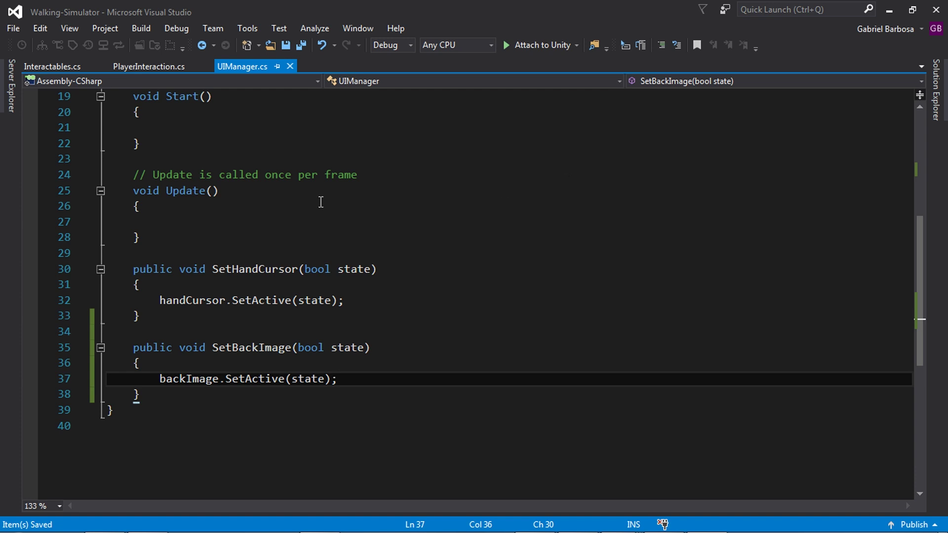
click(57, 67)
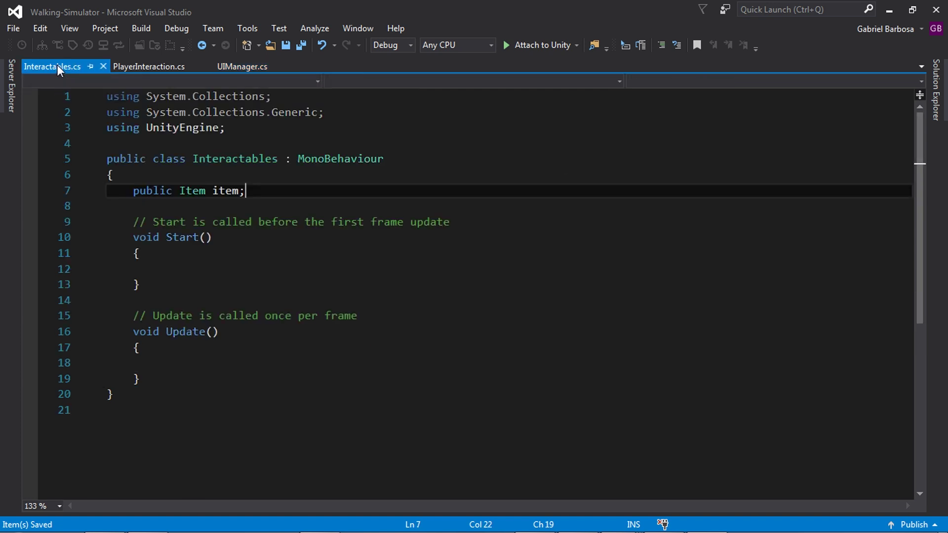
Step: Declare '[HideInInspector] public bool isMoving;' below the item field and save Interactables.cs
key(Return)
key(Return)
text(public bool )
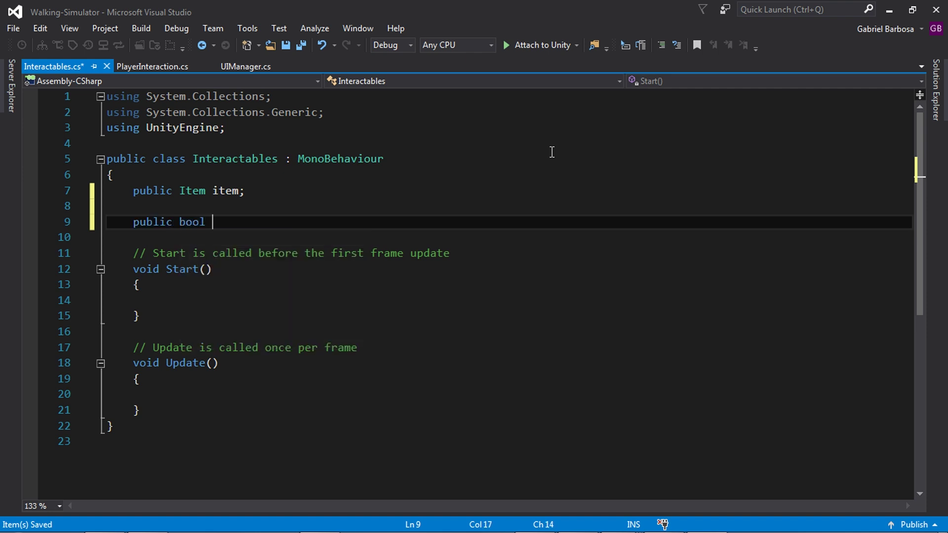
text(isMoving;)
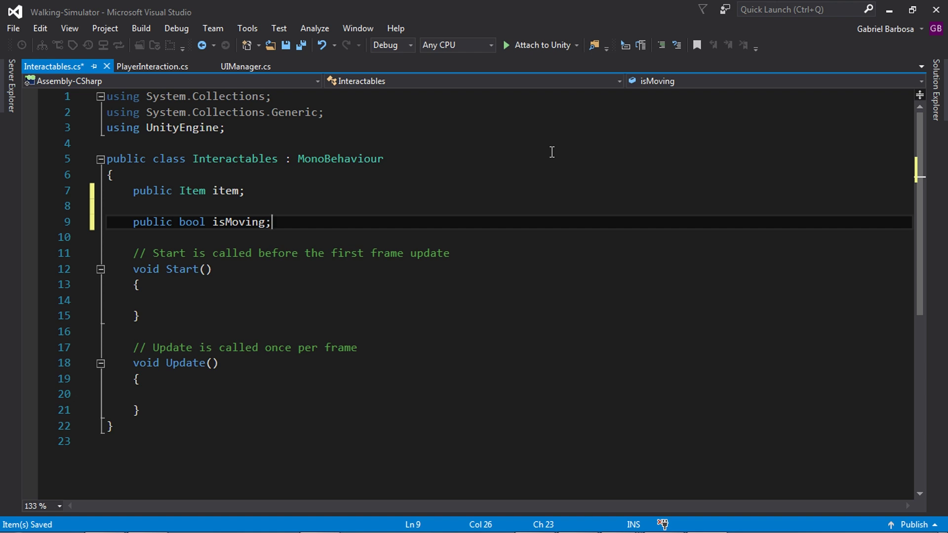
key(Up)
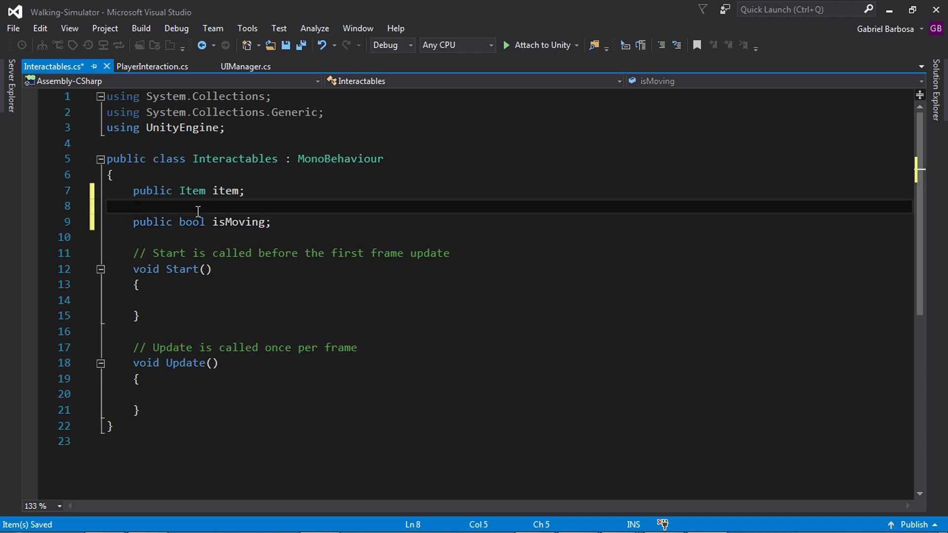
key(Return)
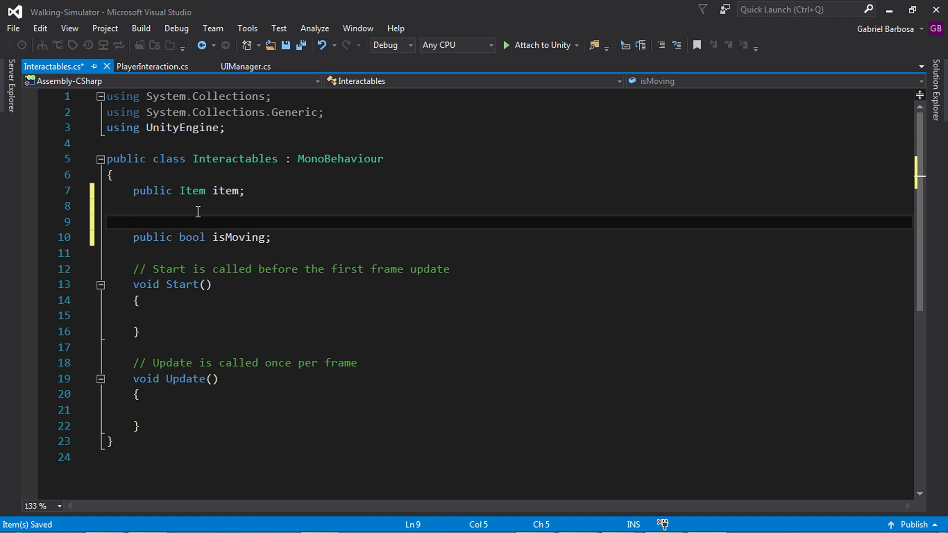
text([)
text(hide)
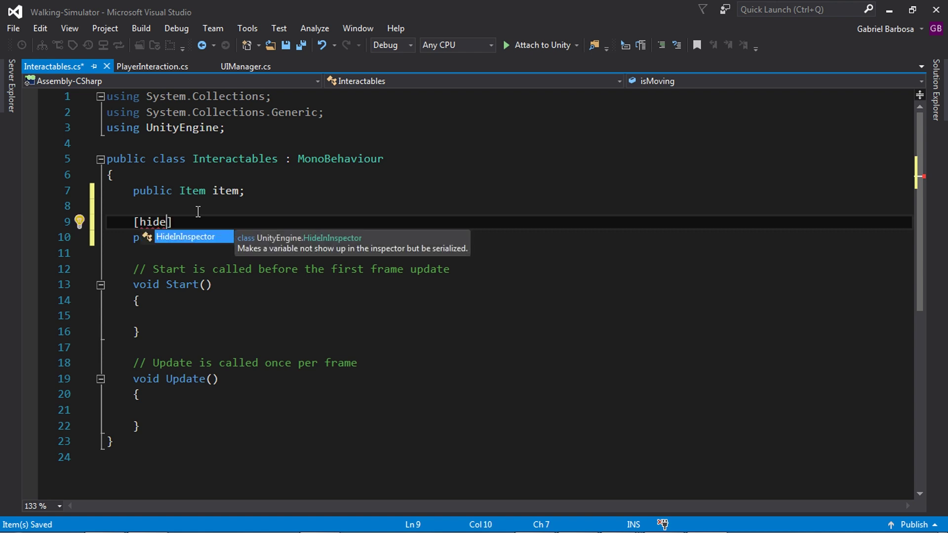
key(Tab)
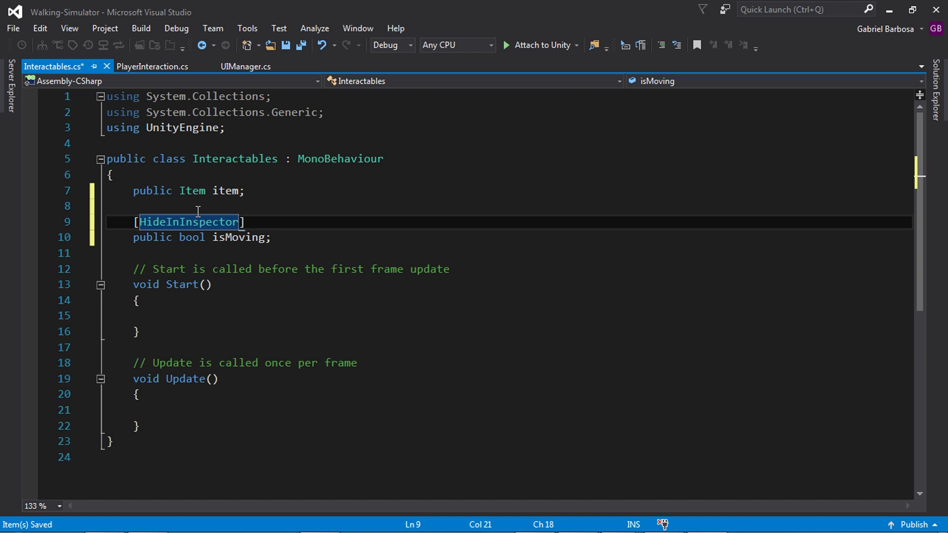
key(ctrl+s)
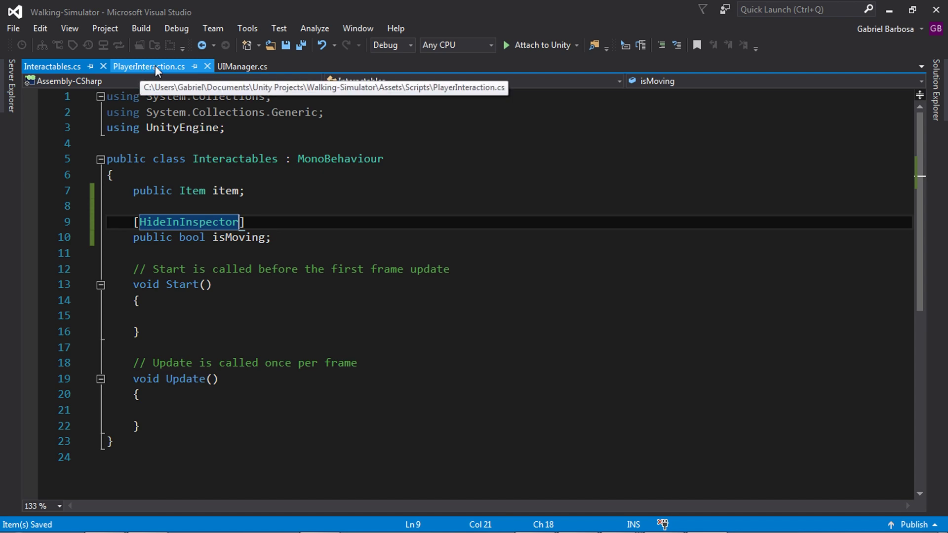
Step: In PlayerInteraction.cs, add 'obj.isMoving = true;' at the start of MovingObject and save
click(155, 65)
scroll(326, 217, down, 3)
scroll(327, 218, down, 8)
scroll(326, 218, down, 5)
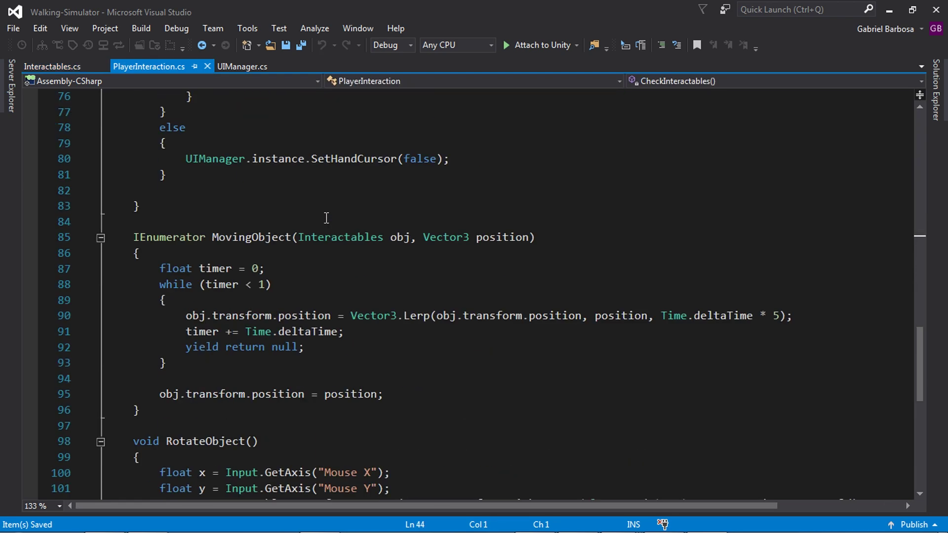
scroll(326, 218, down, 1)
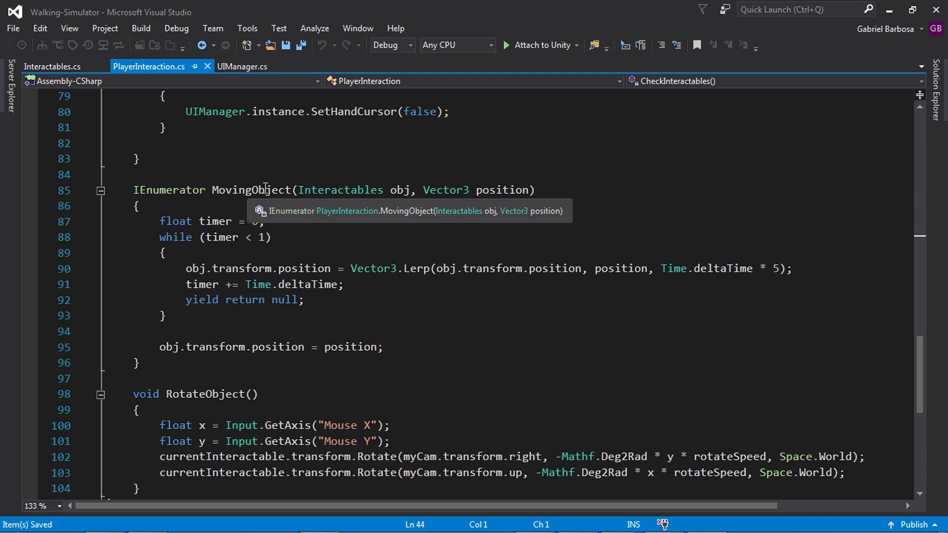
click(215, 204)
key(Return)
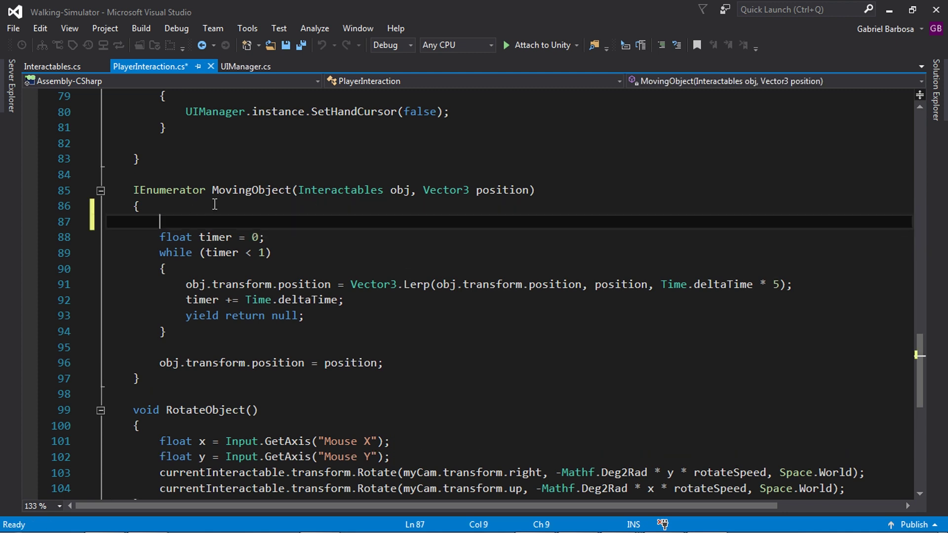
text(obj)
key(Escape)
text(.)
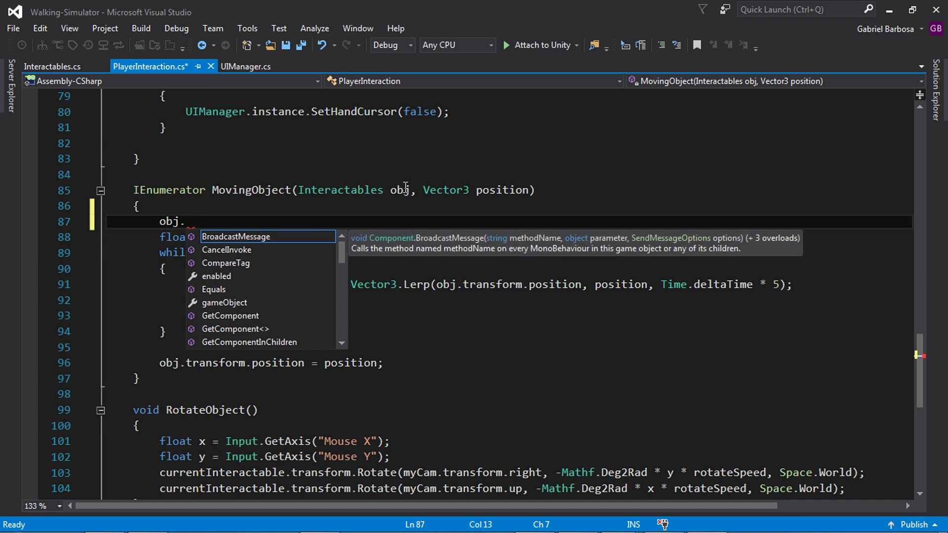
text(ismo)
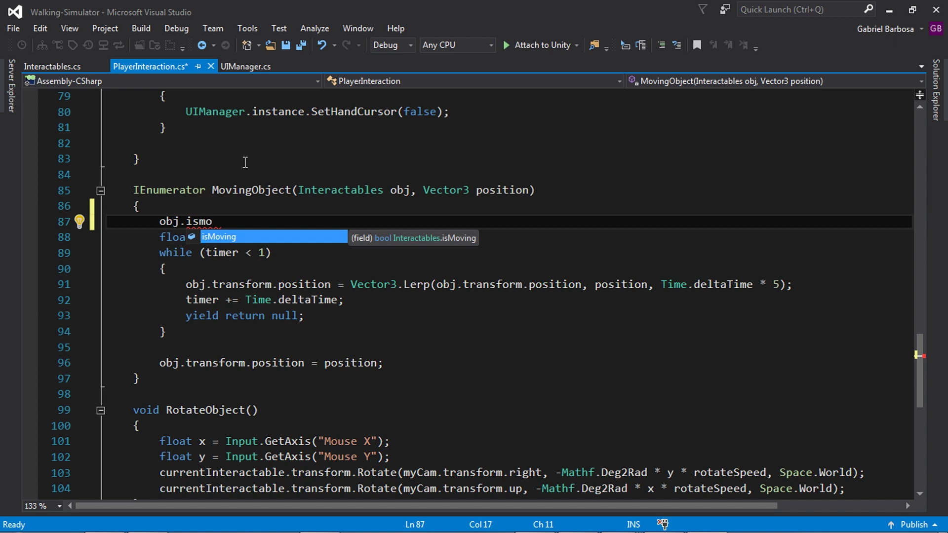
key(Tab)
text(= tr)
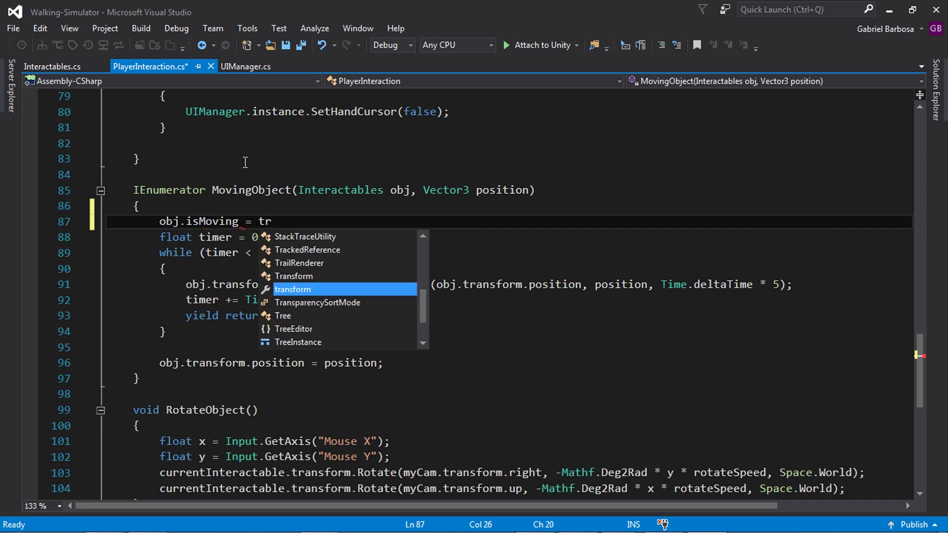
text(ue;)
key(ctrl+s)
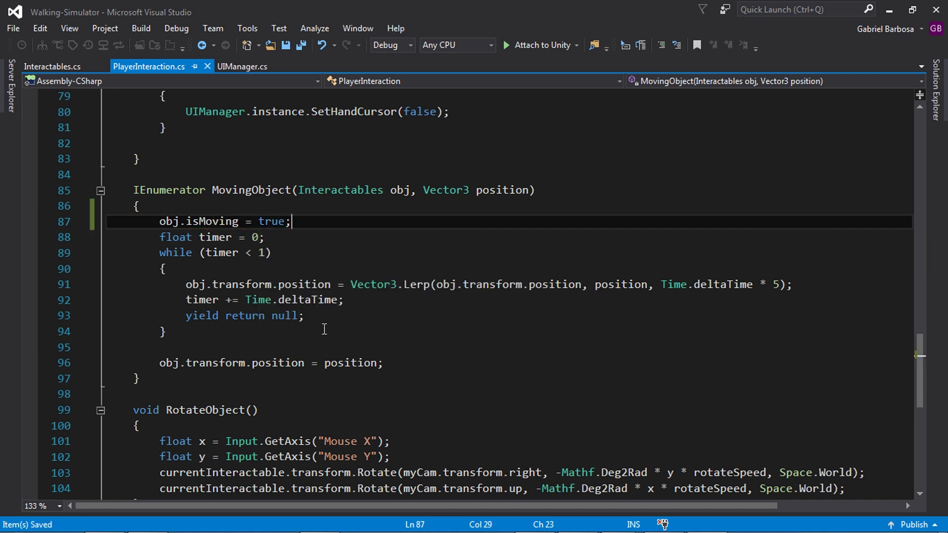
Step: Add 'obj.isMoving = false;' after the final position assignment and save
click(393, 363)
key(Return)
text(obj.isM)
key(Tab)
text(= false;)
key(ctrl+s)
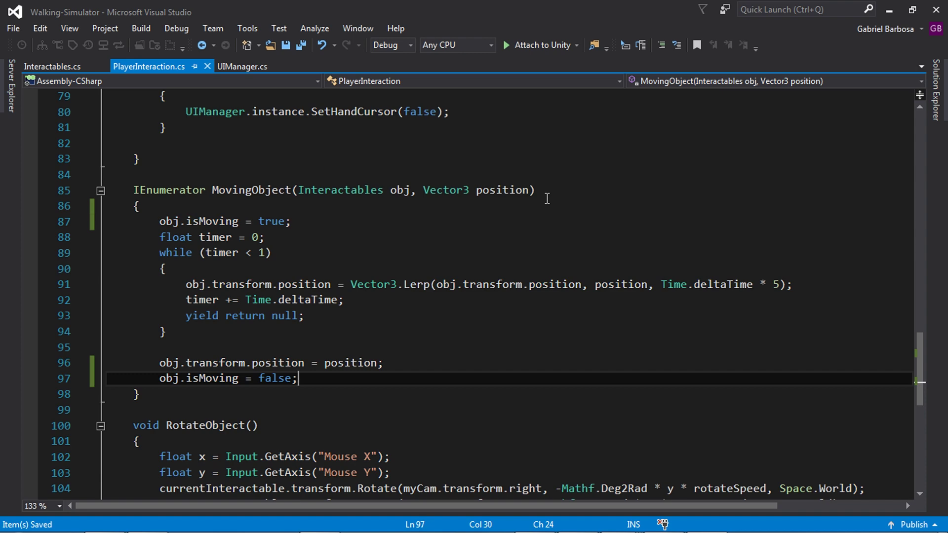
scroll(526, 207, up, 2)
scroll(526, 207, up, 9)
scroll(526, 206, up, 9)
scroll(526, 206, up, 6)
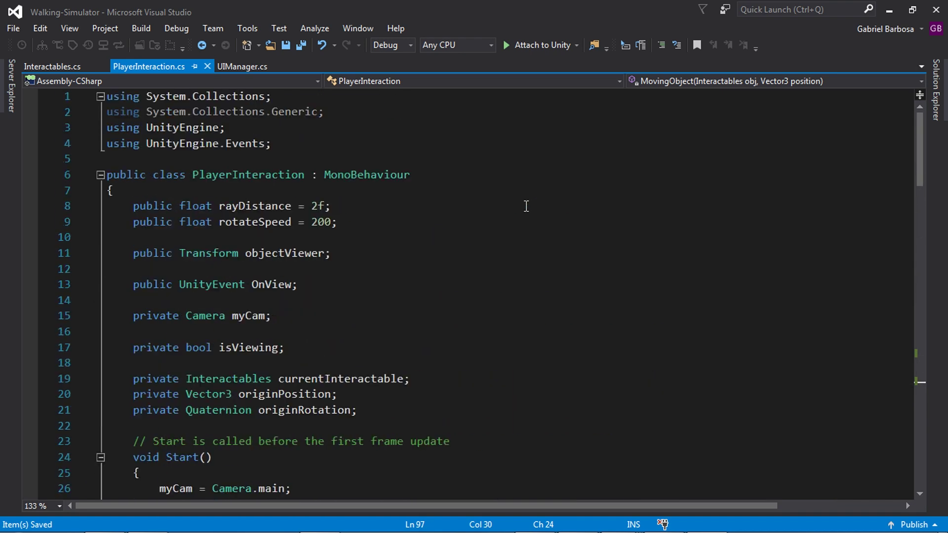
Step: Add a 'private bool canFinish;' field below isViewing and save
scroll(526, 206, down, 1)
click(166, 314)
key(ctrl+Return)
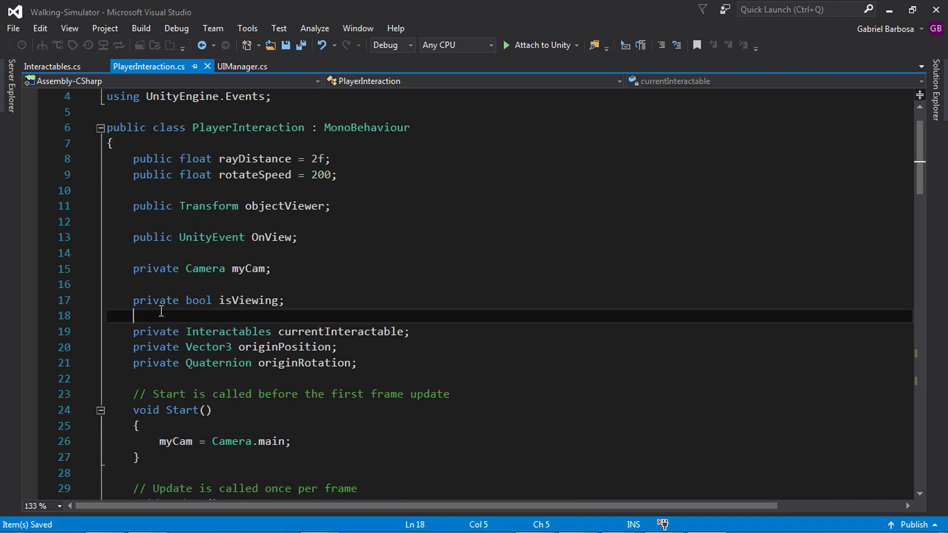
text(pr)
key(Tab)
text(bool canFinish;)
key(ctrl+s)
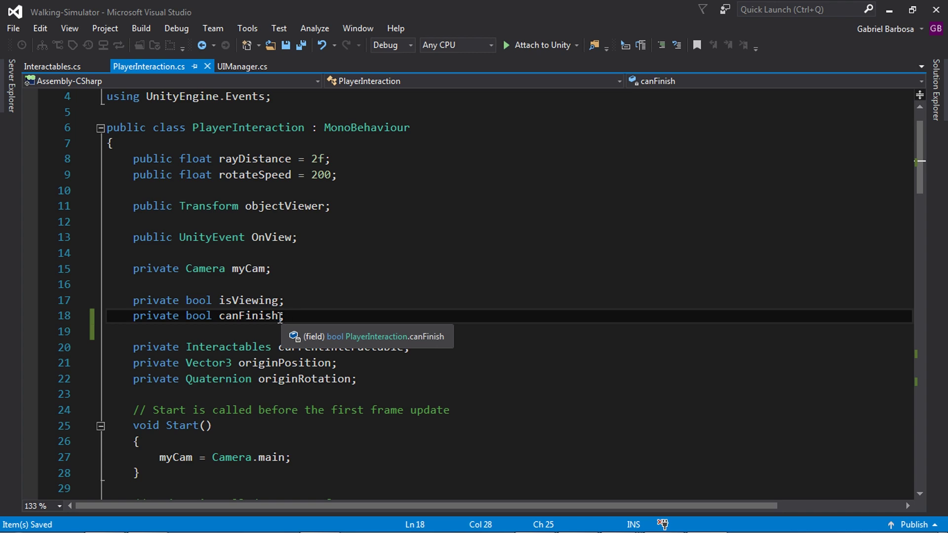
Step: Create a CanFinish() method below CheckInteractables that sets canFinish = true
scroll(307, 304, down, 7)
scroll(306, 301, down, 9)
scroll(307, 294, down, 5)
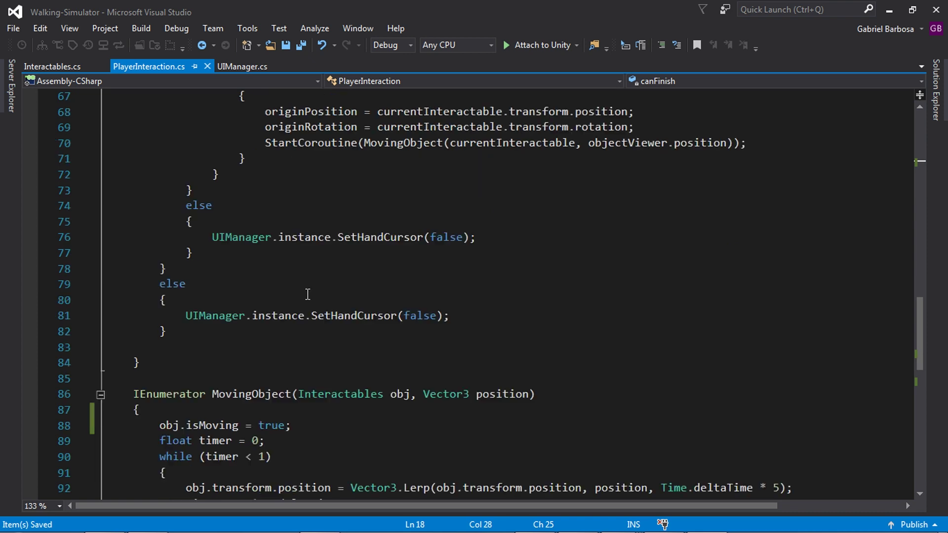
scroll(308, 294, down, 3)
click(156, 231)
key(Return)
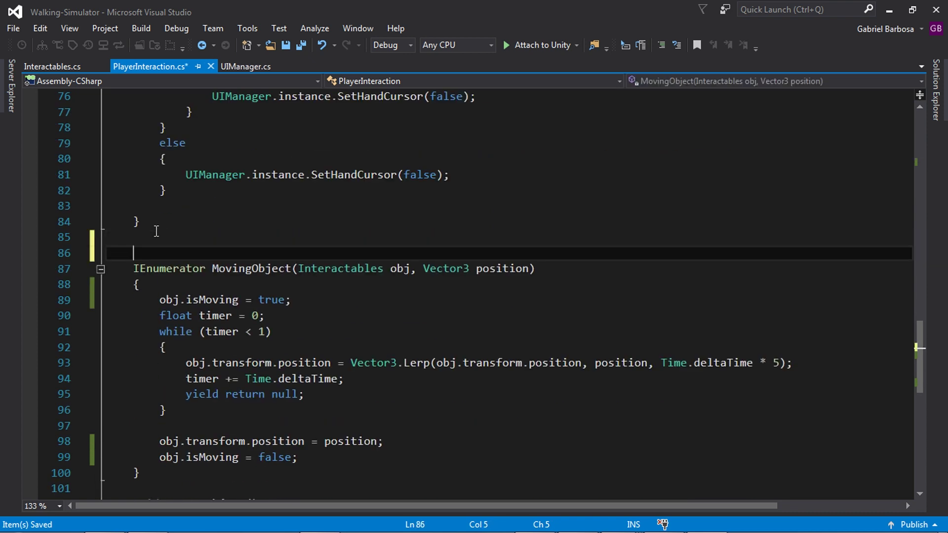
key(Return)
key(Up)
text(void CanFinish)
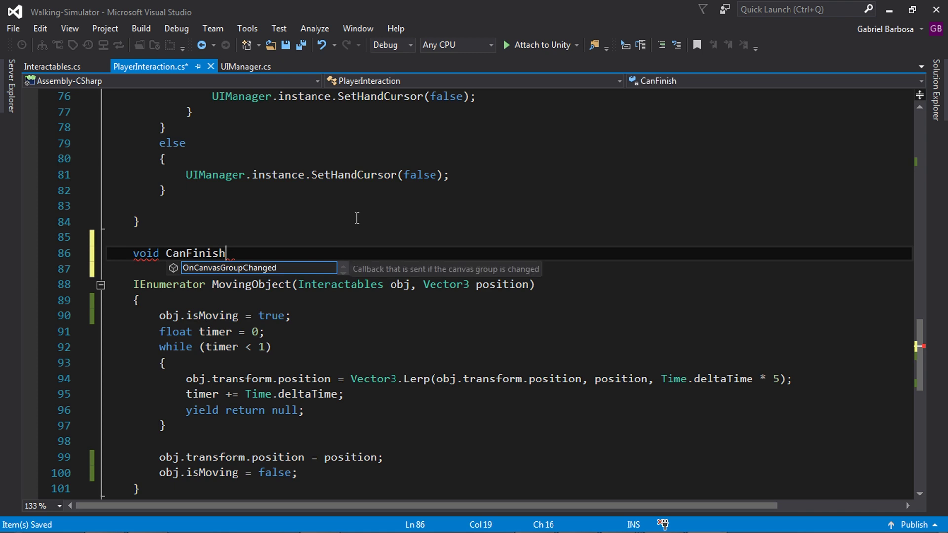
text(() {)
key(Return)
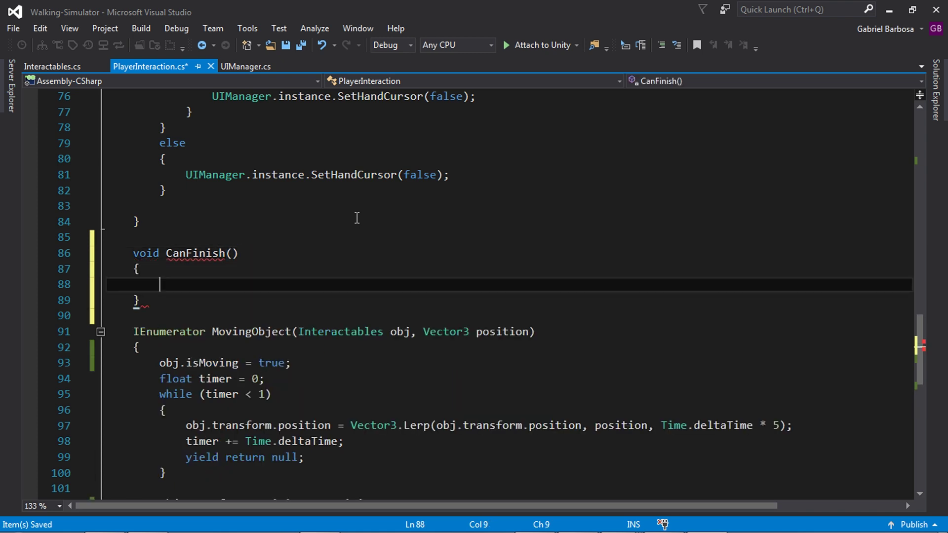
text(canfin)
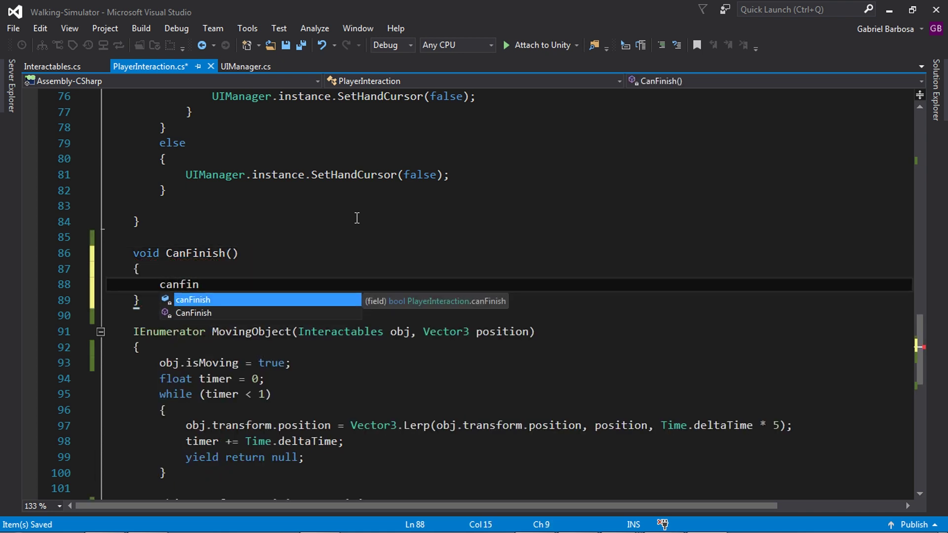
key(Tab)
text(= true;)
Step: Call UIManager.instance.SetBackImage(true) inside CanFinish and save PlayerInteraction.cs
key(Return)
text(uim)
key(Tab)
text(.in)
key(Tab)
text(.)
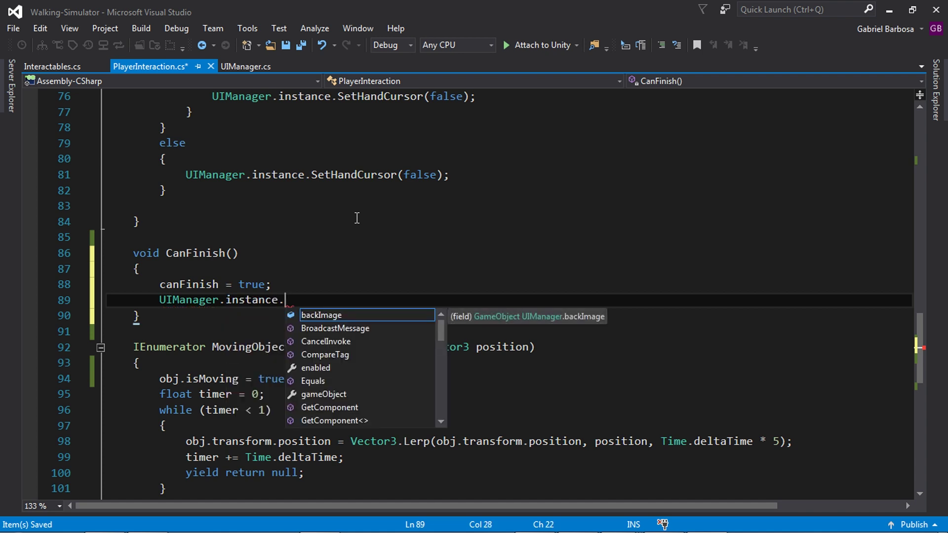
text(set)
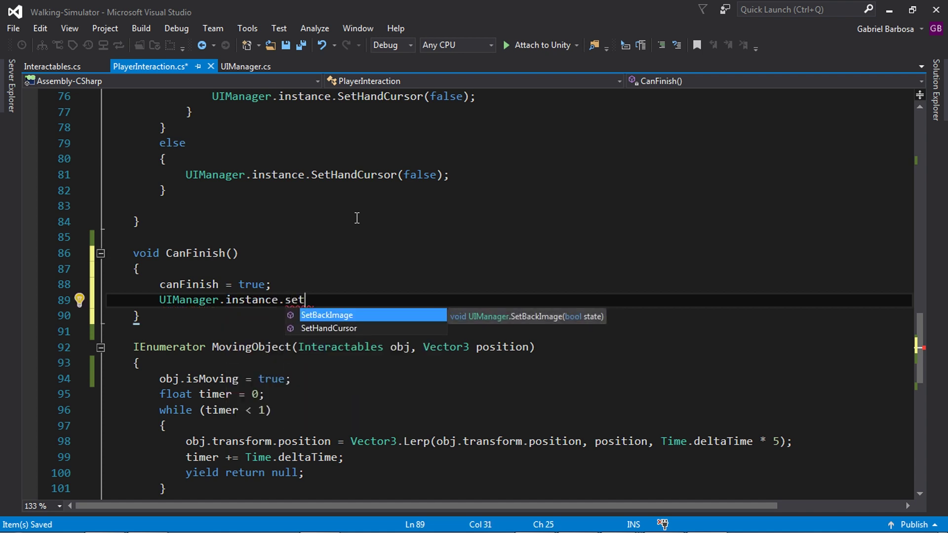
key(Tab)
text(()
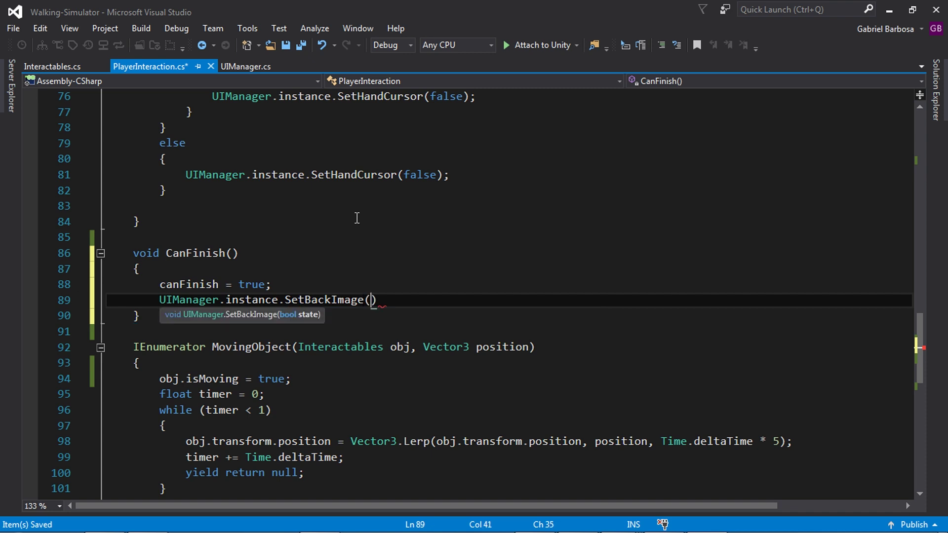
text(tr)
key(Tab)
text();)
key(ctrl+s)
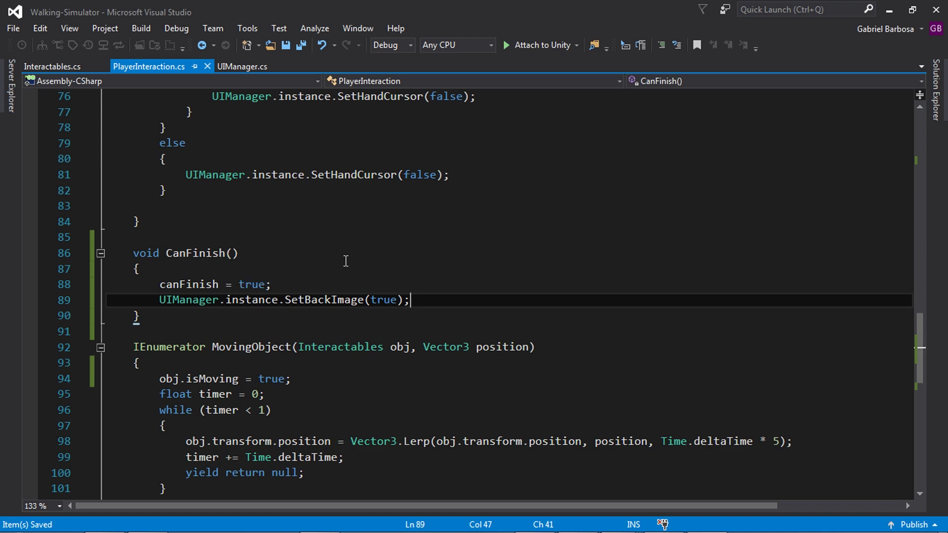
scroll(345, 261, up, 3)
Step: Add Invoke("CanFinish", 1f); below isViewing = true on line 65 and save the script
scroll(345, 261, up, 4)
scroll(366, 260, up, 2)
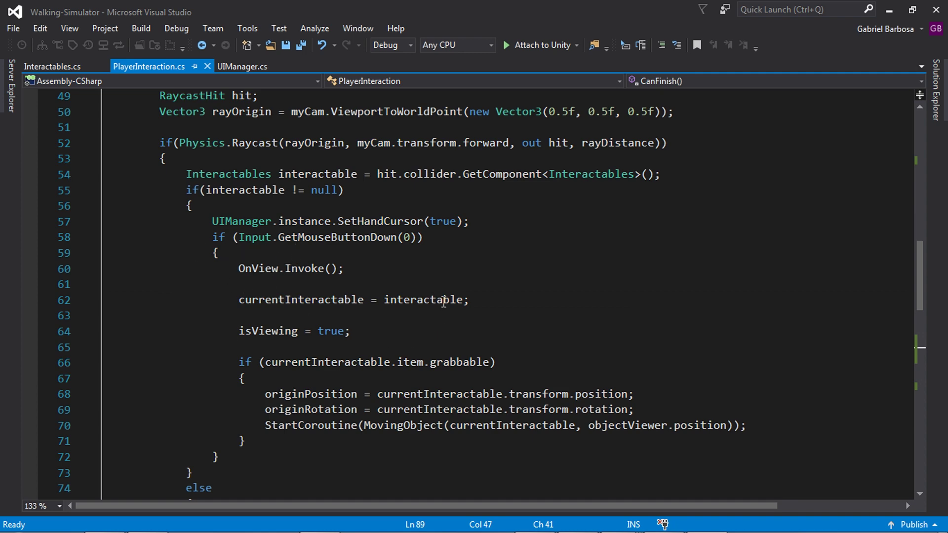
click(252, 345)
key(Return)
key(Return)
key(Up)
scroll(354, 290, down, 2)
scroll(353, 291, down, 2)
scroll(325, 316, down, 1)
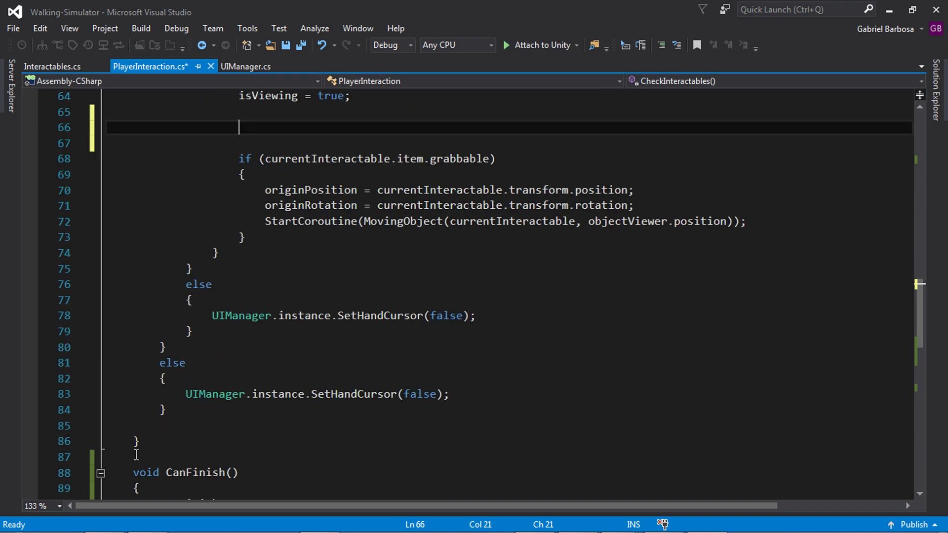
scroll(286, 349, down, 2)
scroll(285, 349, up, 7)
scroll(332, 341, down, 1)
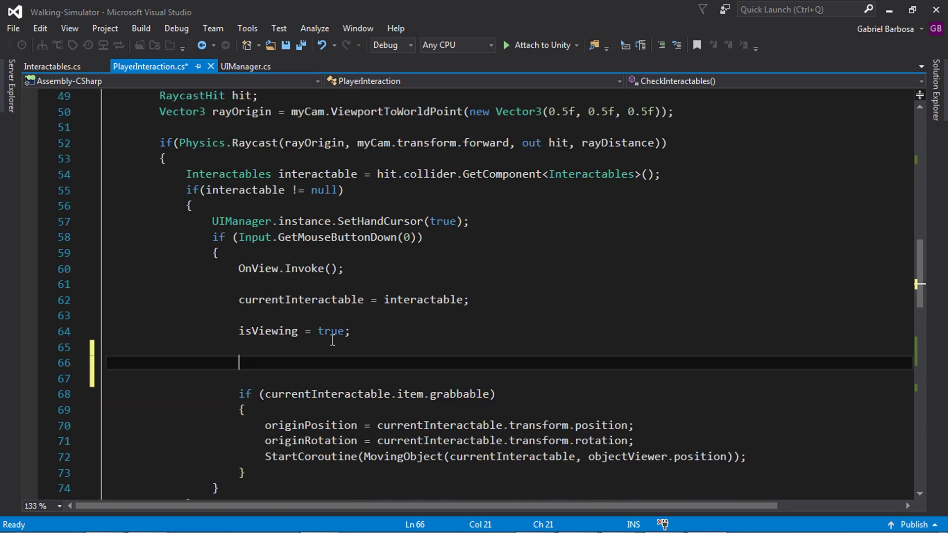
text(invo)
key(Down)
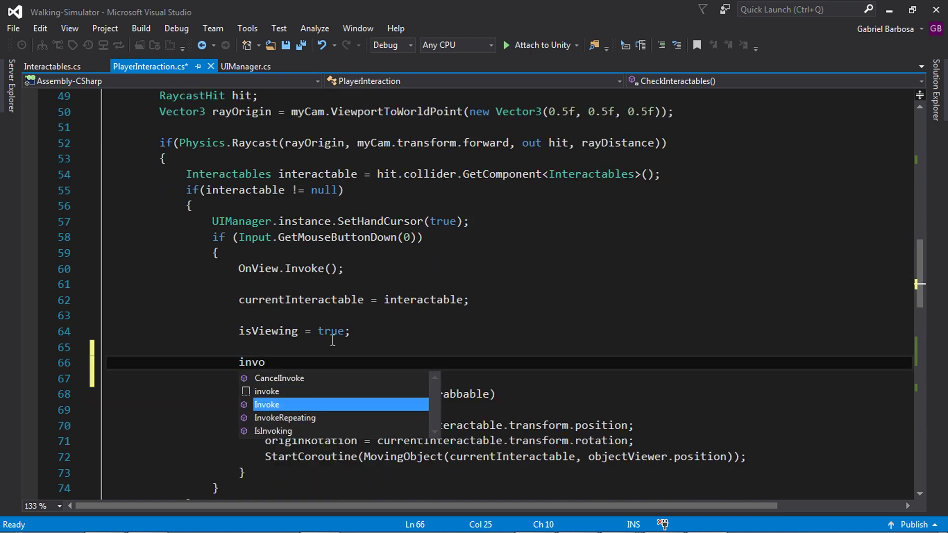
key(Tab)
text(("CanFinish)
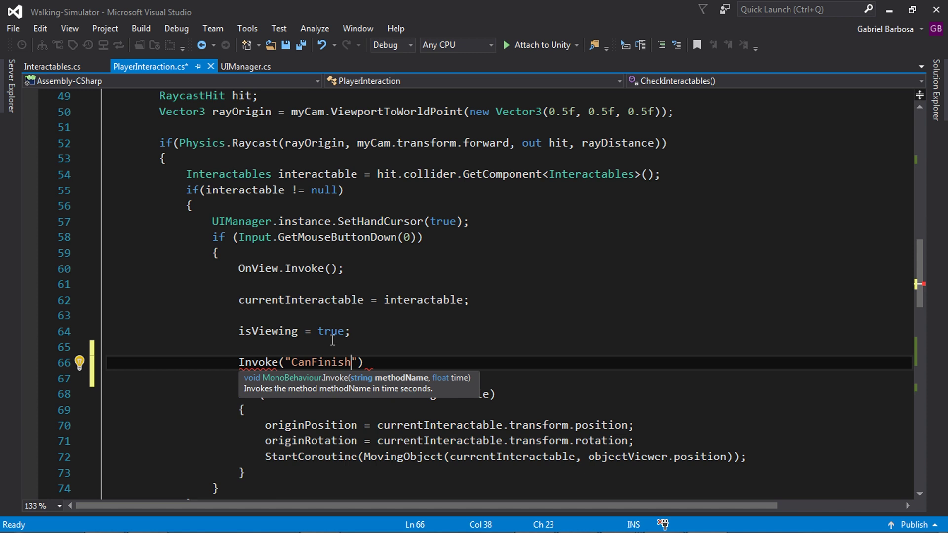
text(", 1)
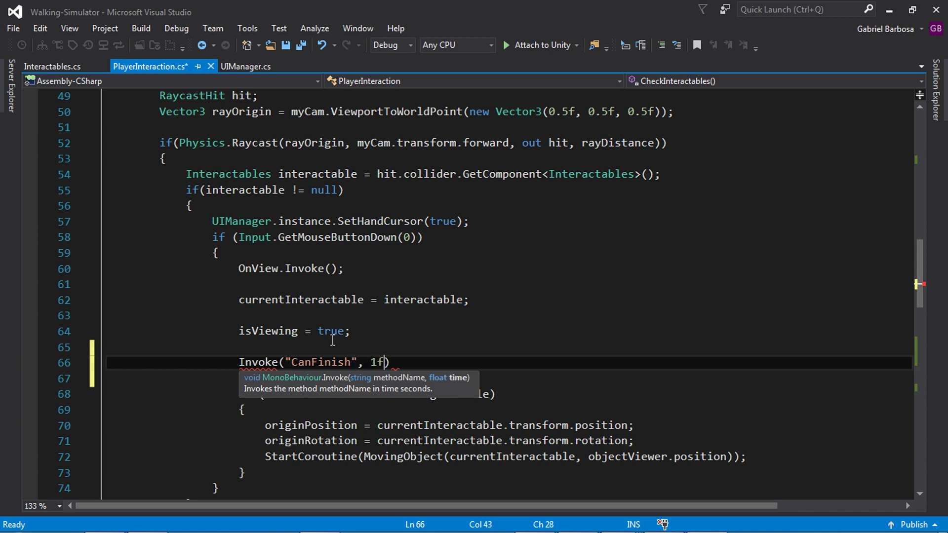
text(f);)
key(ctrl+s)
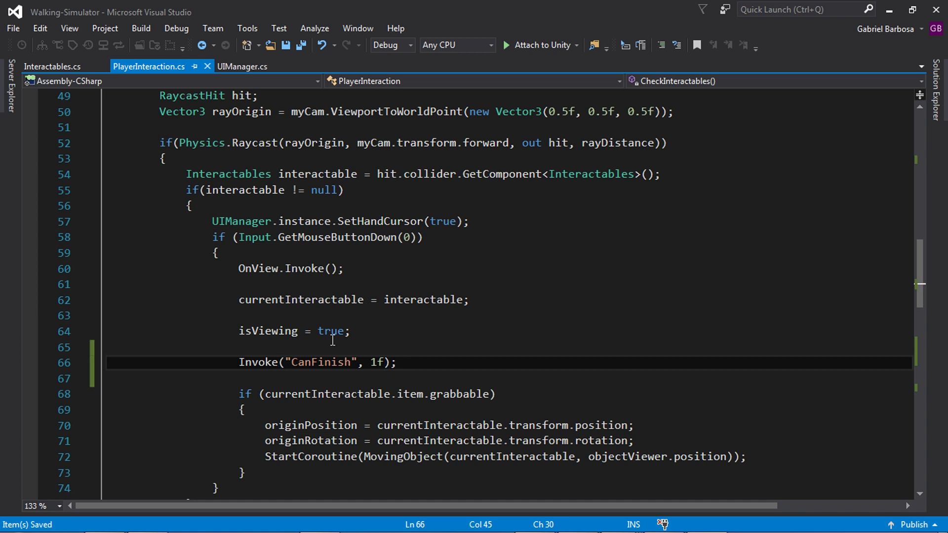
Step: Highlight the new Invoke line and the left-click check on line 58, then open a line inside the click block
scroll(391, 306, down, 1)
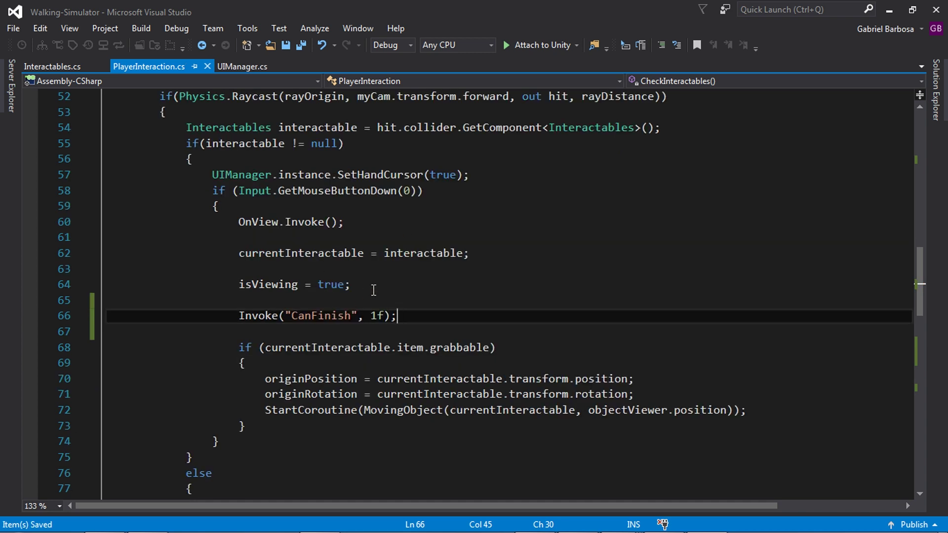
drag(412, 321, 230, 321)
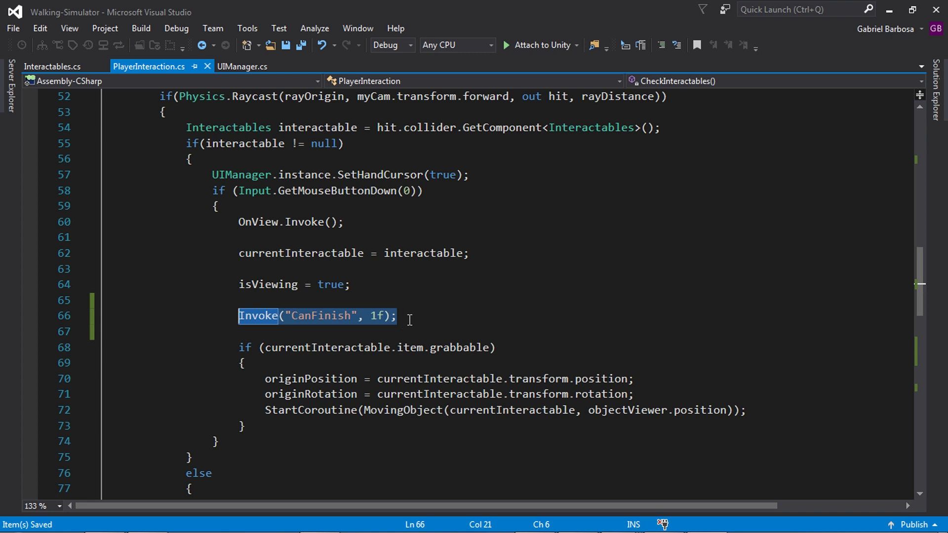
click(443, 317)
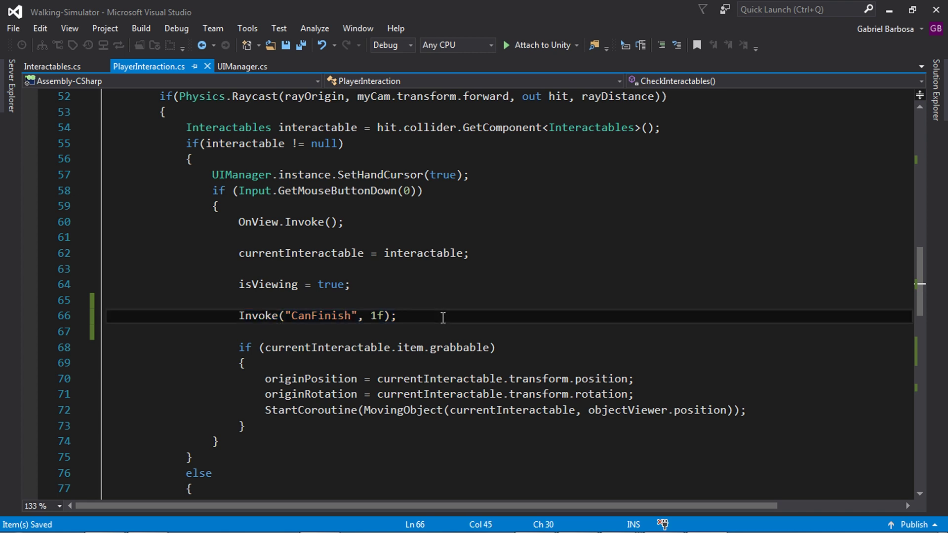
drag(418, 190, 238, 190)
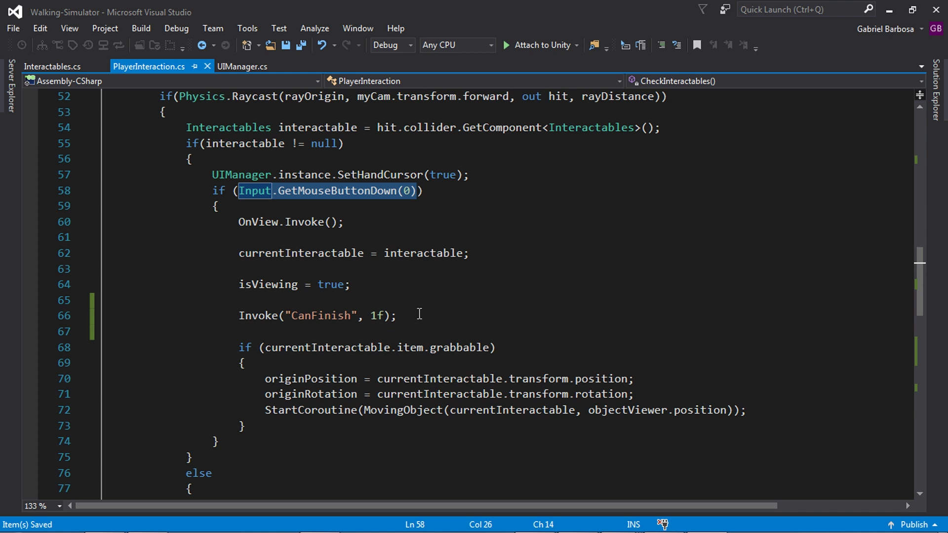
click(403, 211)
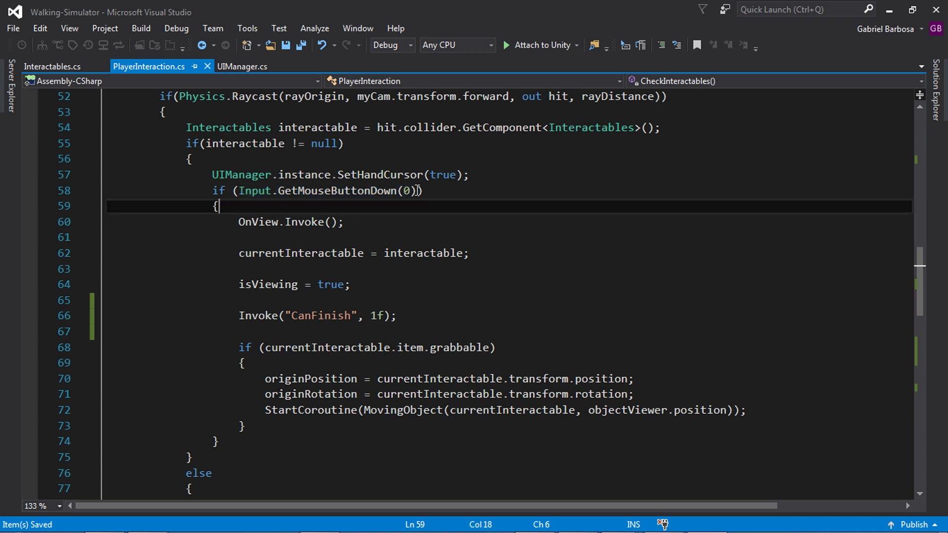
key(Return)
key(Return)
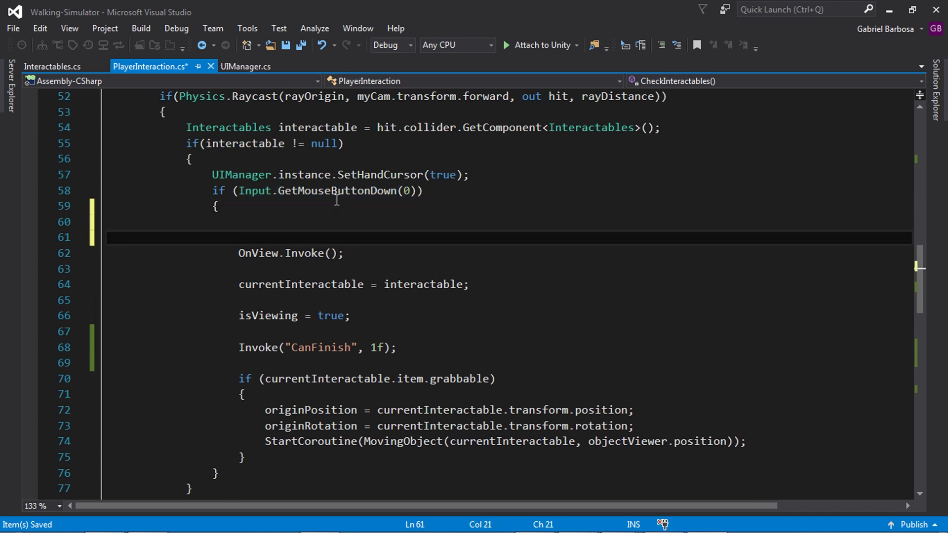
Step: Add an if (interactable.isMoving) { return; } guard at the top of the click block and save
key(Up)
text(if()
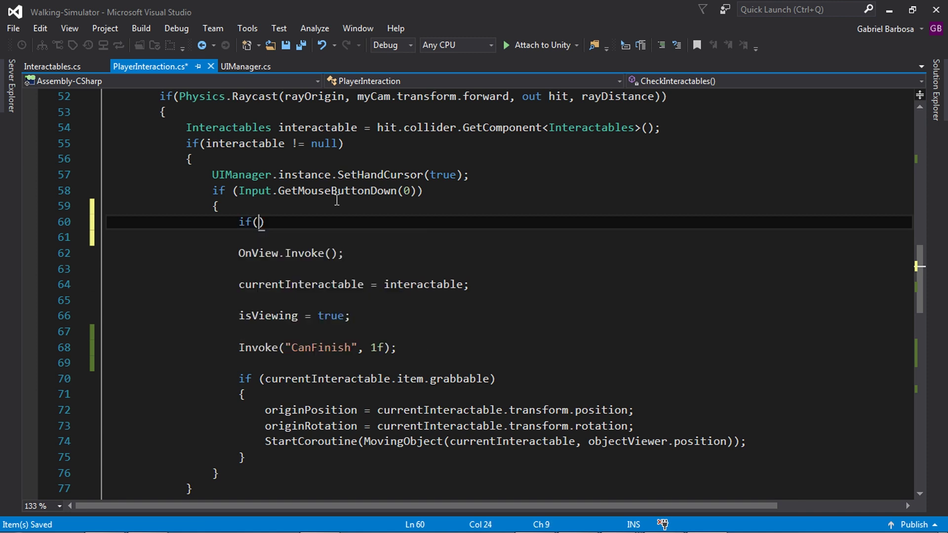
text(intera)
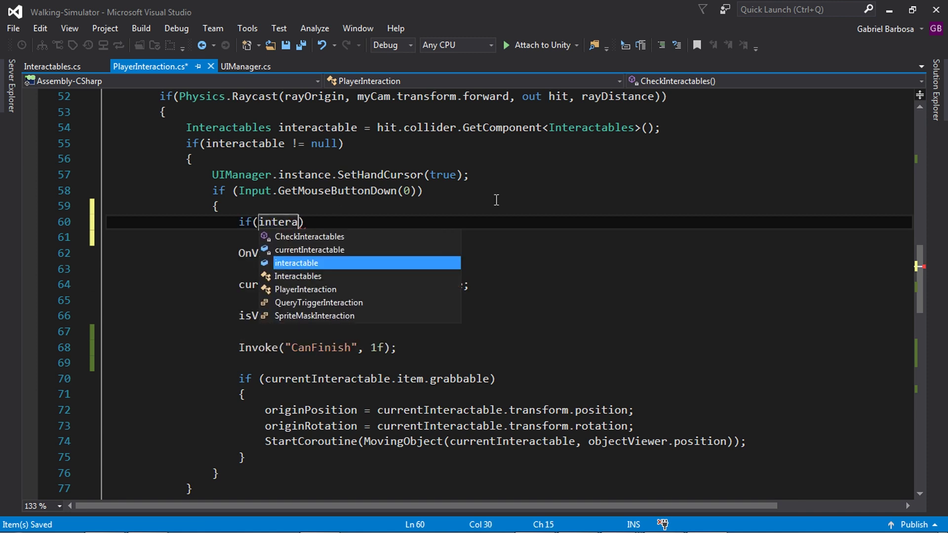
key(Tab)
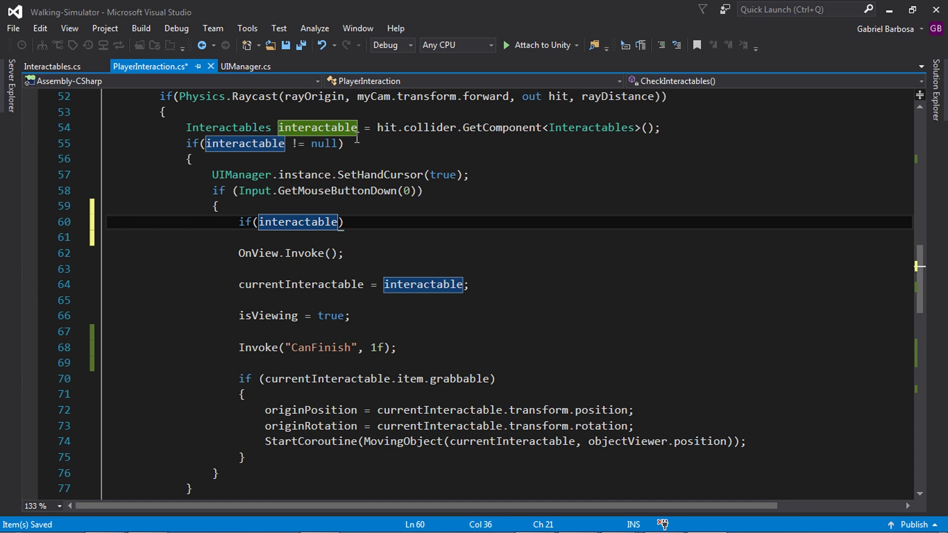
text(.is)
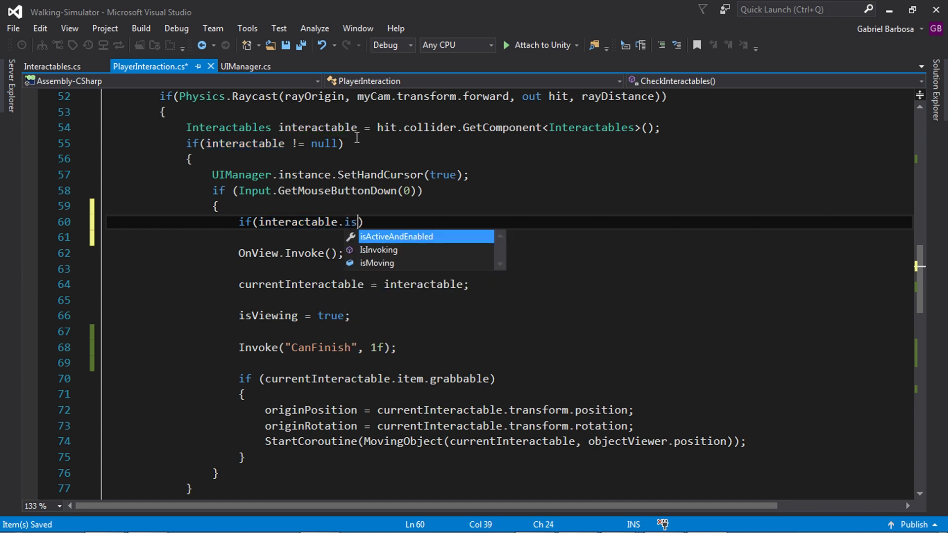
key(Down)
key(Down)
text())
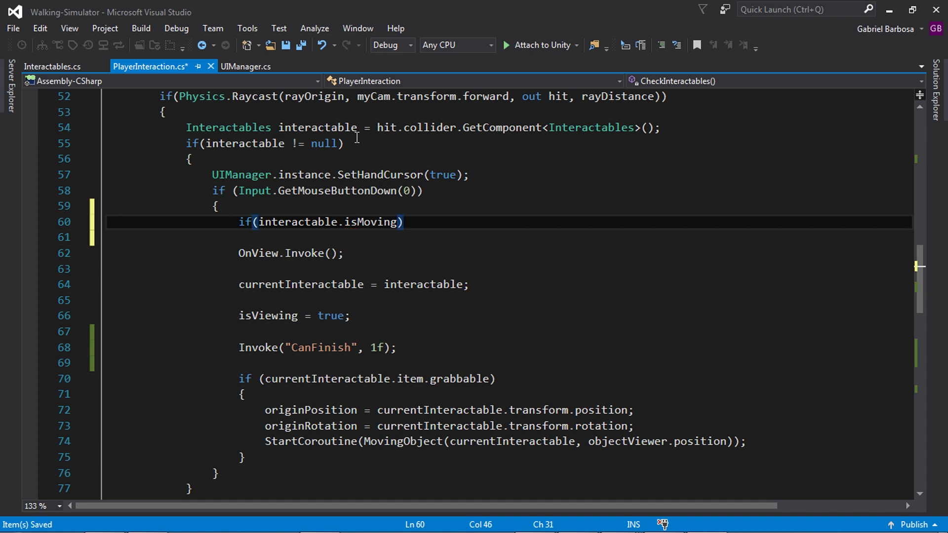
text({)
key(Return)
text(re)
key(Tab)
text(;)
key(ctrl+s)
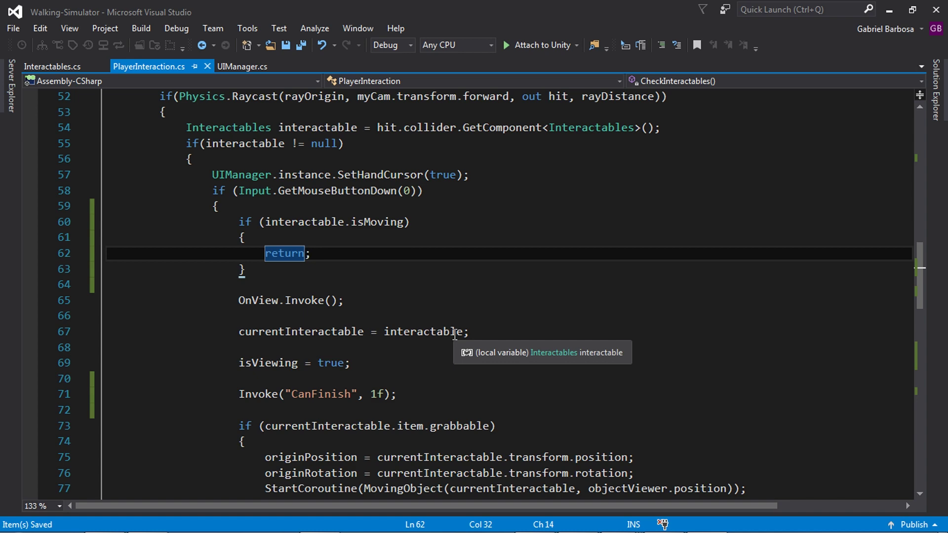
scroll(274, 249, down, 10)
scroll(254, 250, down, 2)
Step: Create a FinishView() method below CanFinish that sets canFinish and isViewing to false
click(172, 251)
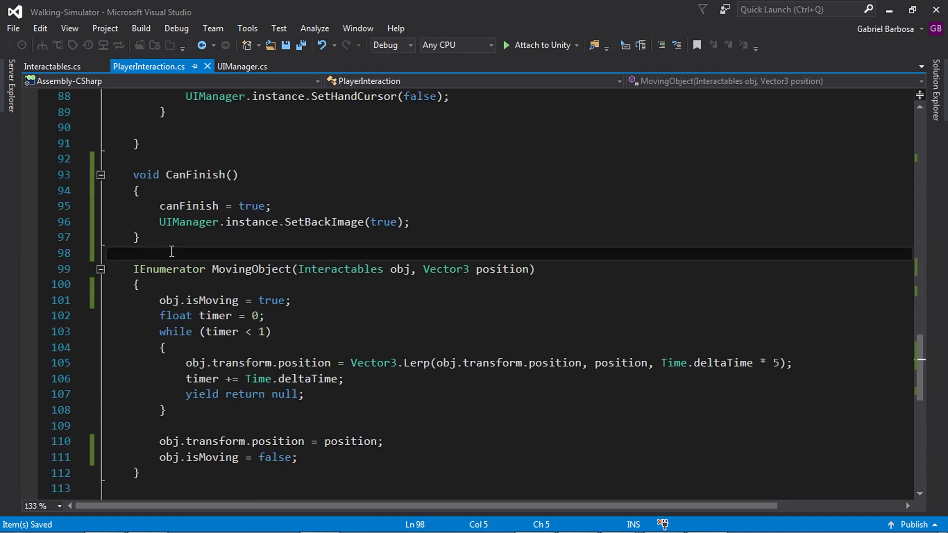
key(Return)
key(Return)
key(Up)
text(void FinishView() {)
key(Return)
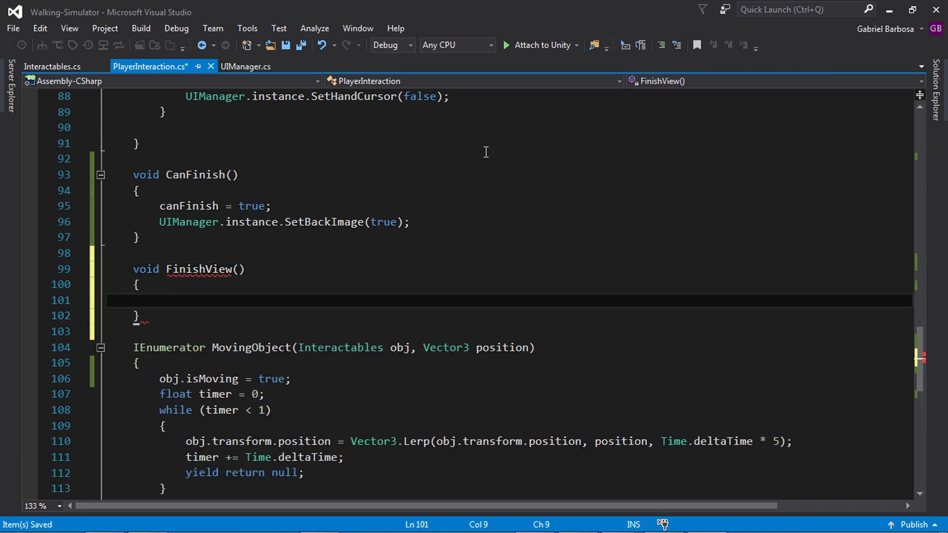
text(canFin)
key(Tab)
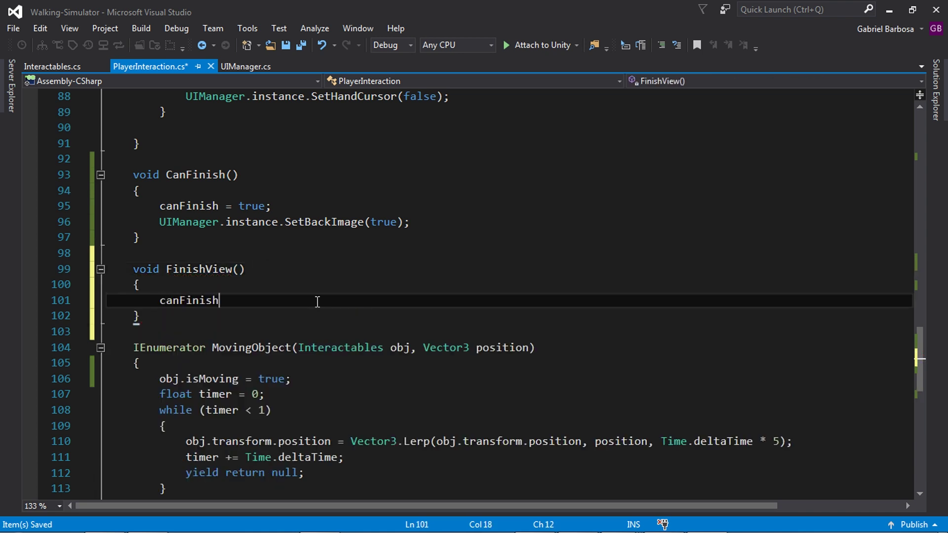
text( = false;)
key(Return)
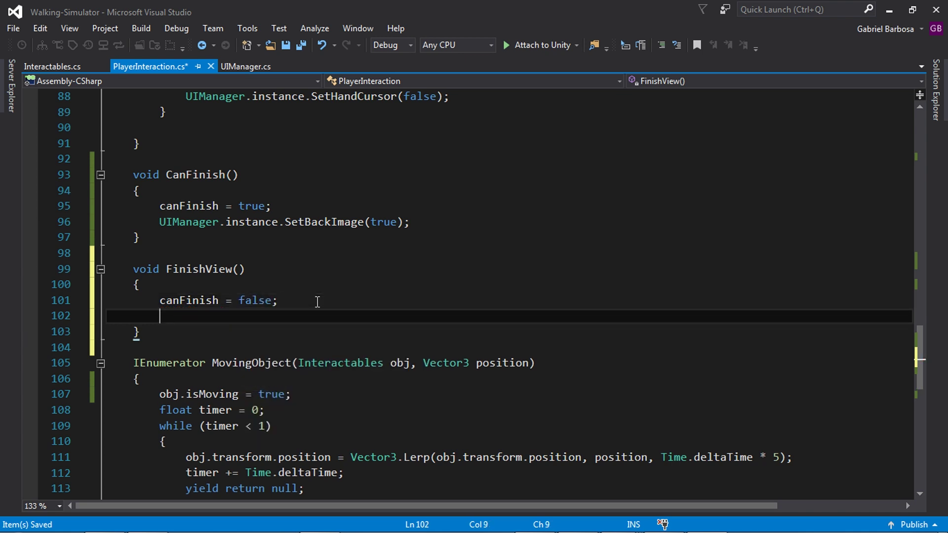
text(isvi)
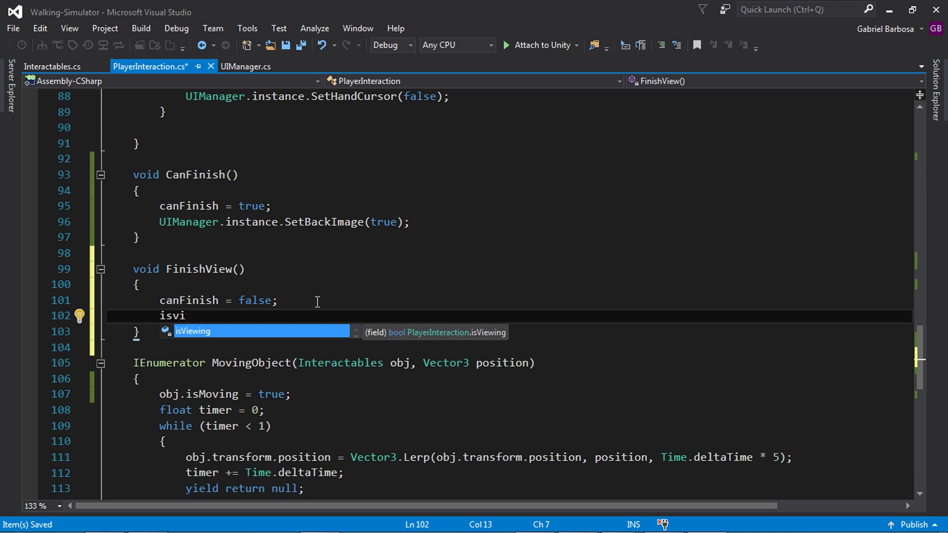
key(Tab)
text(= false;)
key(Return)
Step: Add UIManager.instance.SetBackImage(false); to FinishView
text(uima.in.)
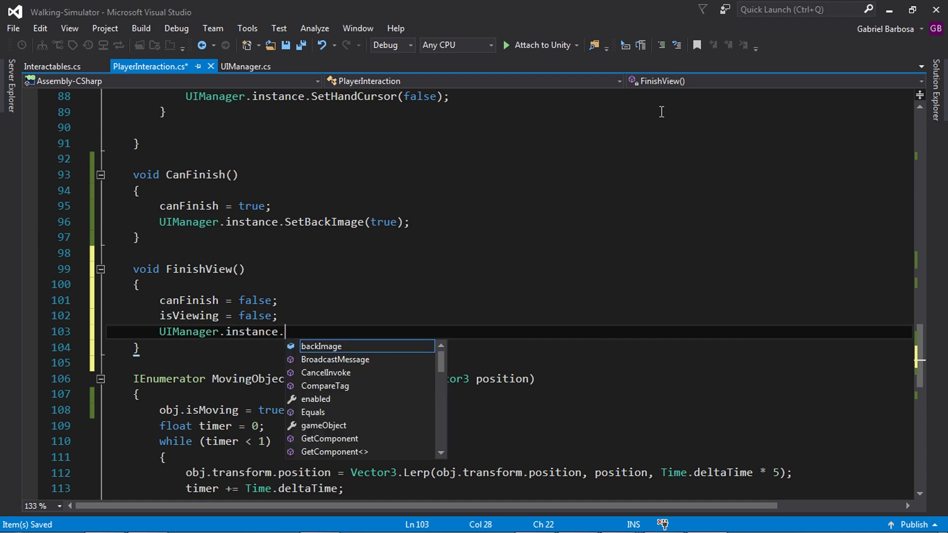
text(set)
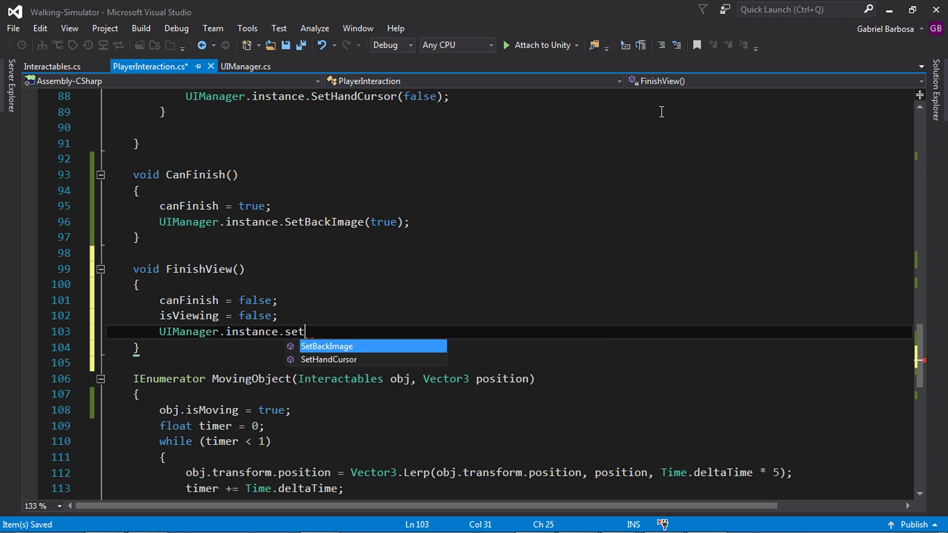
key(Tab)
text((fa)
key(Tab)
text();)
key(Return)
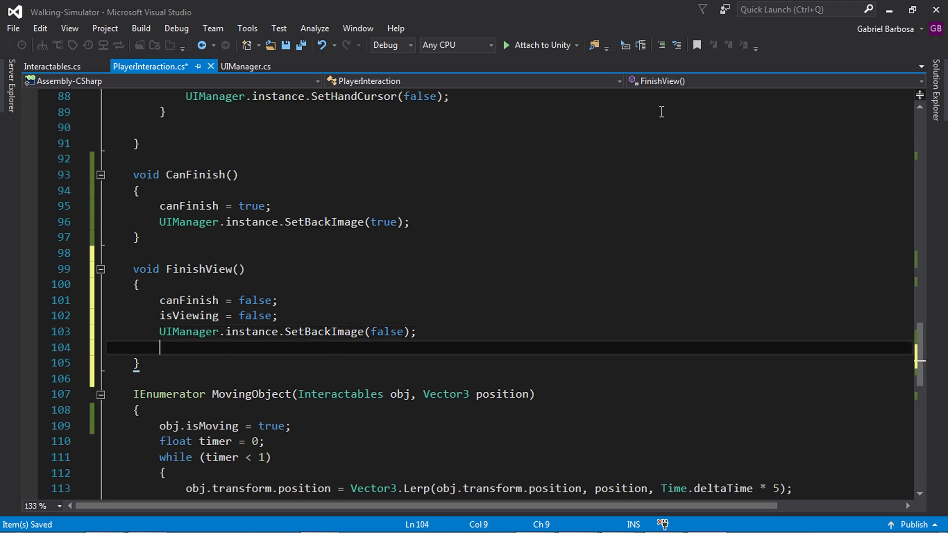
Step: Add an empty if (currentInteractable.item.grabbable) block to FinishView
scroll(500, 205, down, 3)
text(if(curr)
key(Tab)
text(.item.)
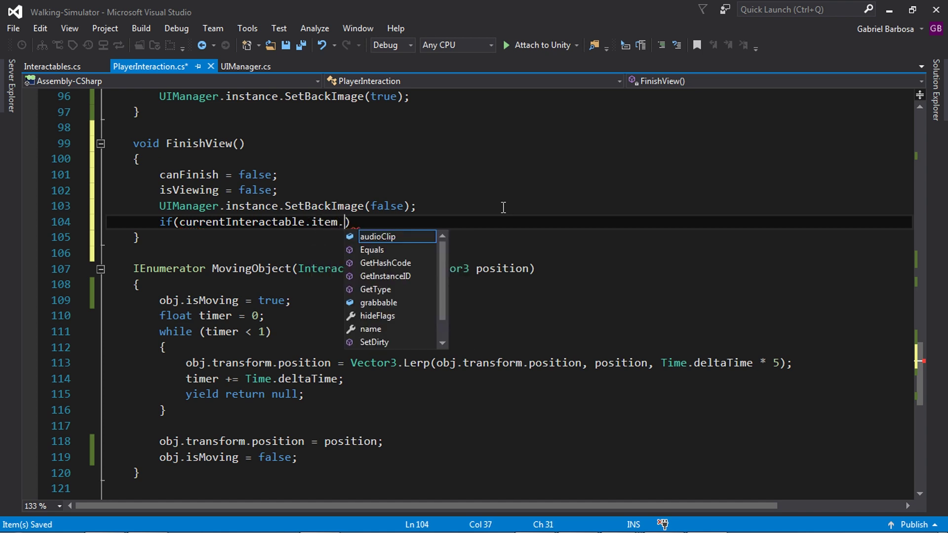
text(gr)
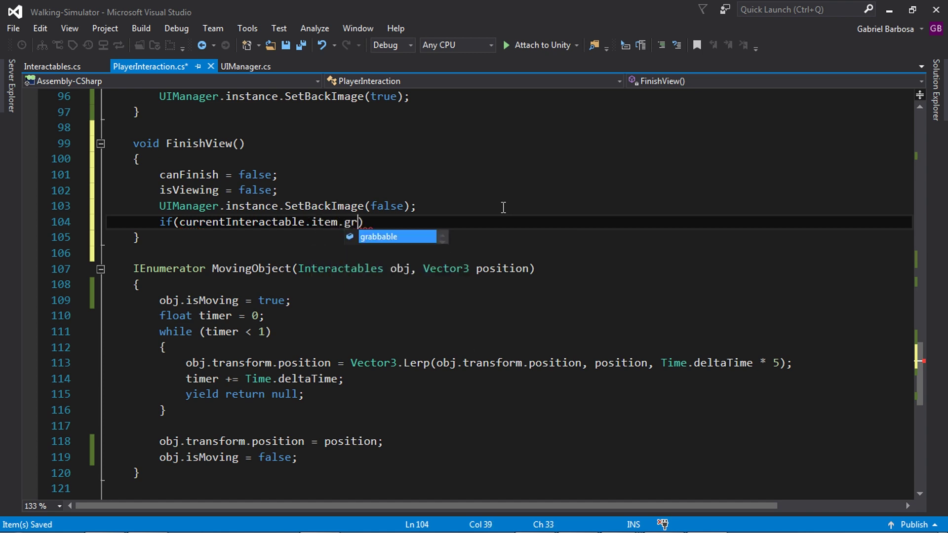
key(Tab)
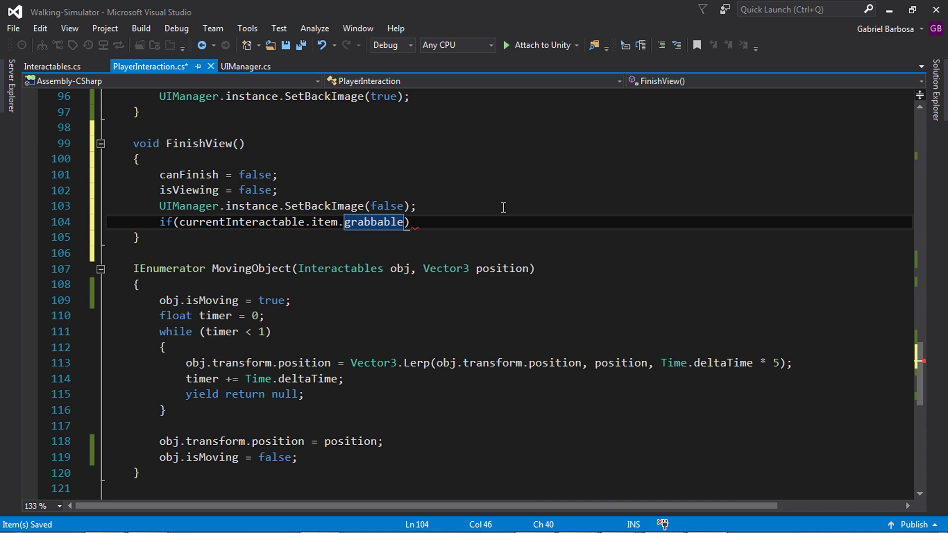
text({)
key(Return)
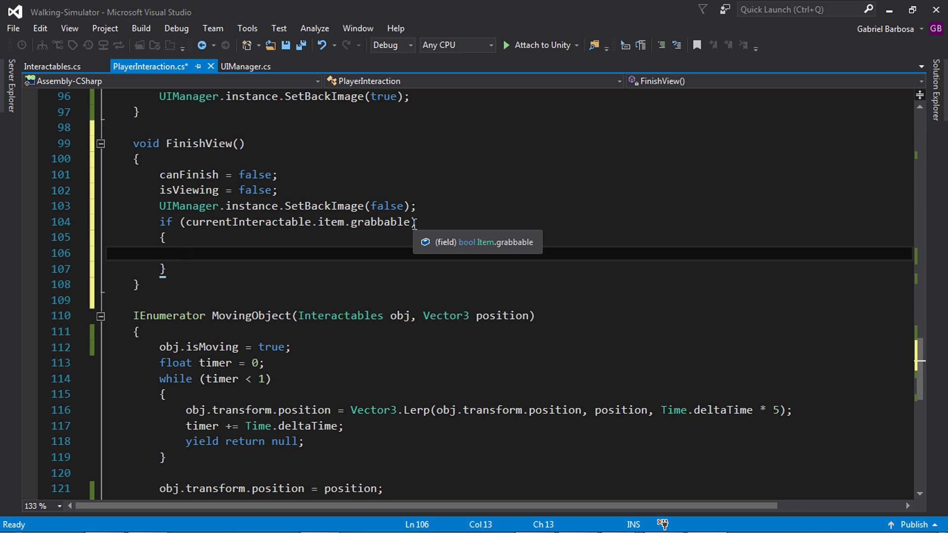
Step: Inside the grabbable block, set currentInteractable.transform.rotation = originRotation;
scroll(926, 336, up, 4)
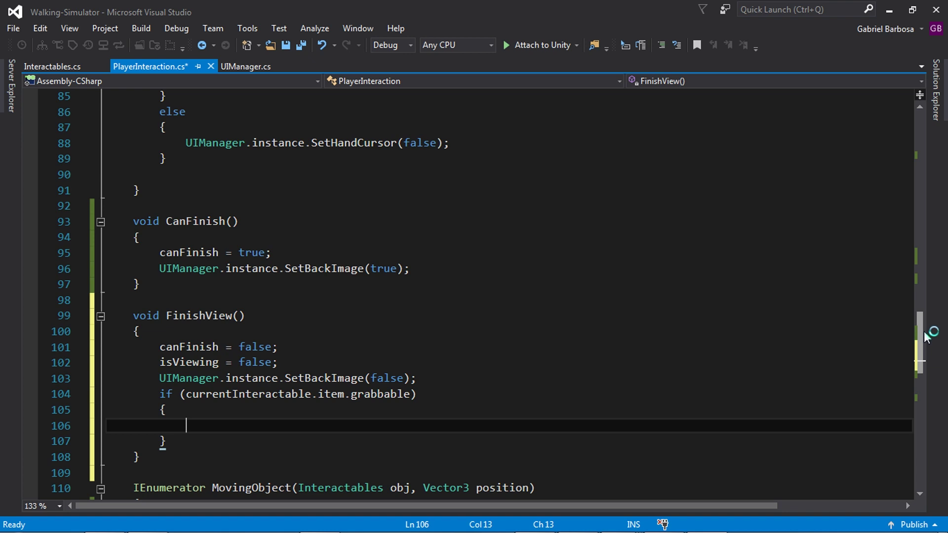
text(cur)
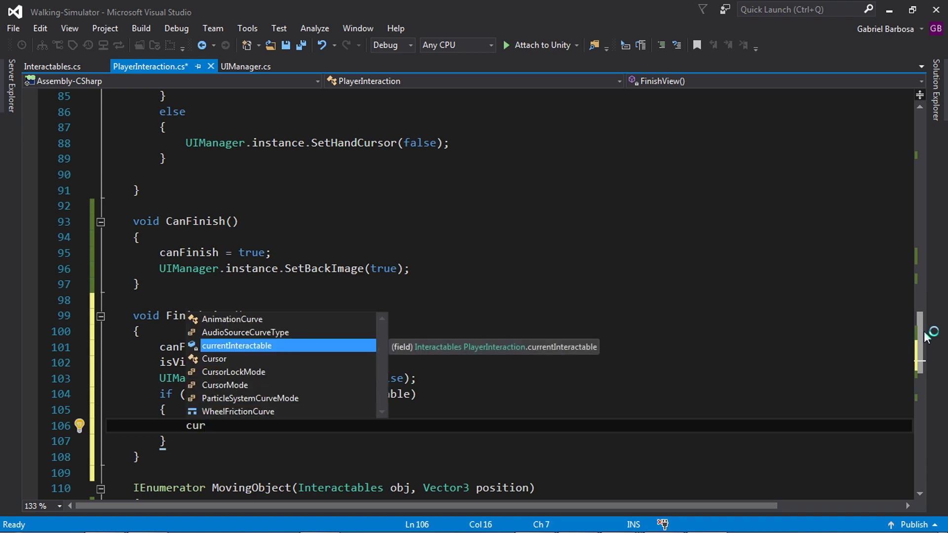
key(Tab)
text(.tra)
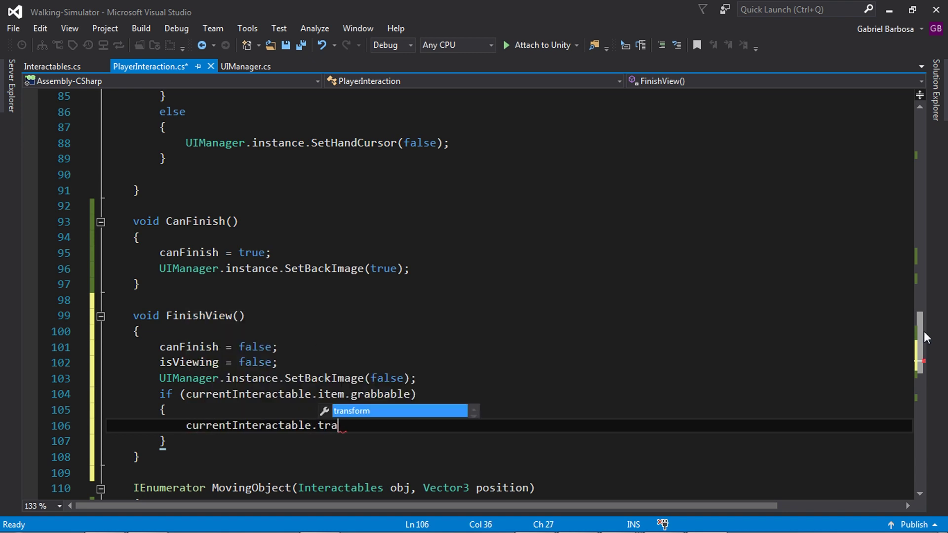
text(nsform.rot)
key(Tab)
text(= origi)
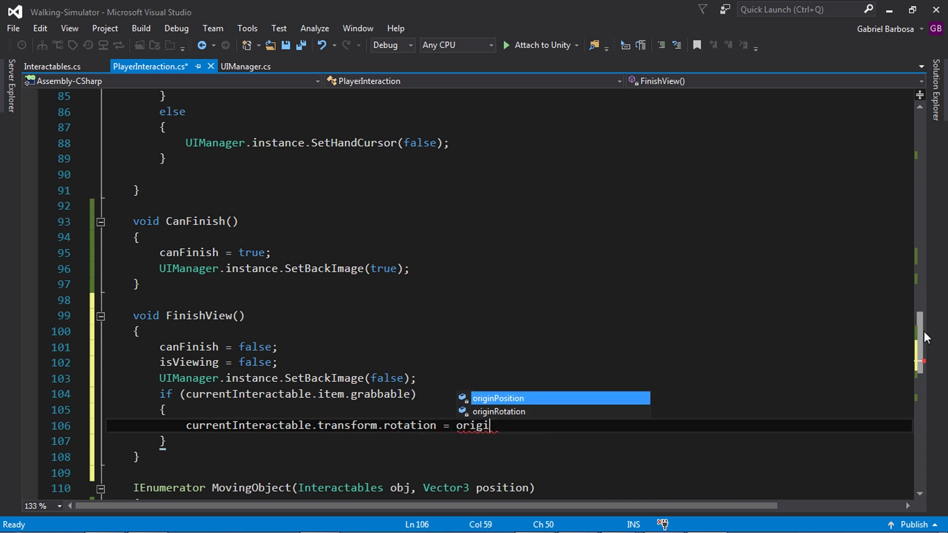
key(Down)
key(Tab)
text(;)
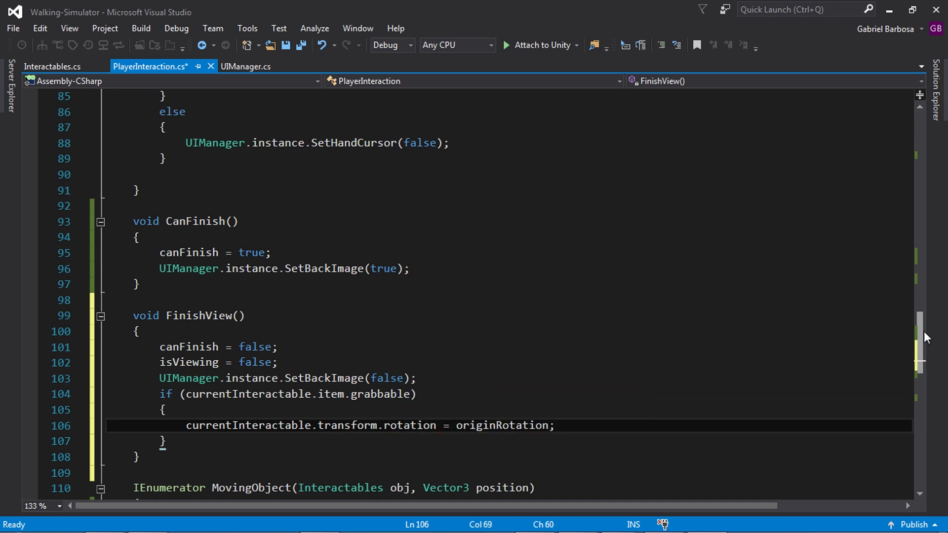
key(Return)
Step: Add StartCoroutine(MovingObject(currentInteractable, originPosition)); to move the object back to its origin
scroll(703, 216, down, 2)
text(sta)
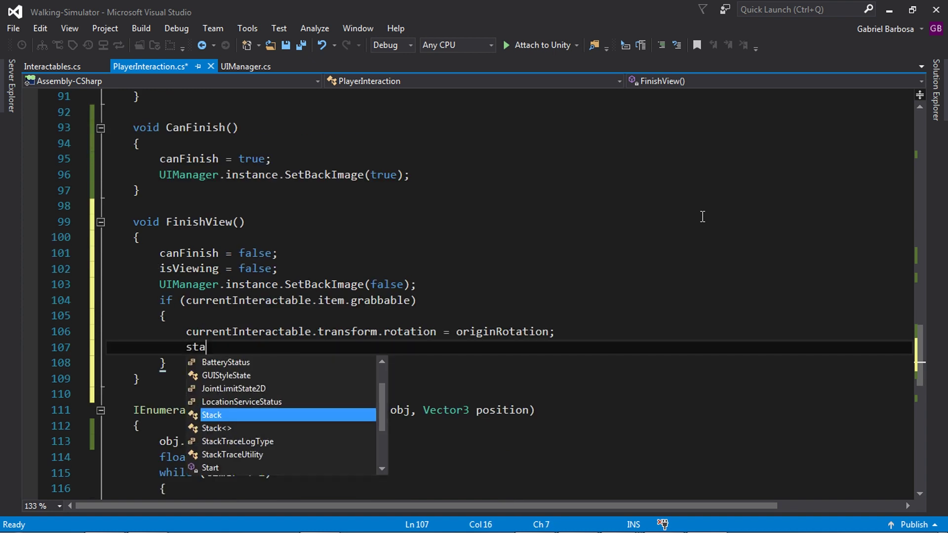
text(rtco)
key(Tab)
text((movin)
key(Tab)
text(()
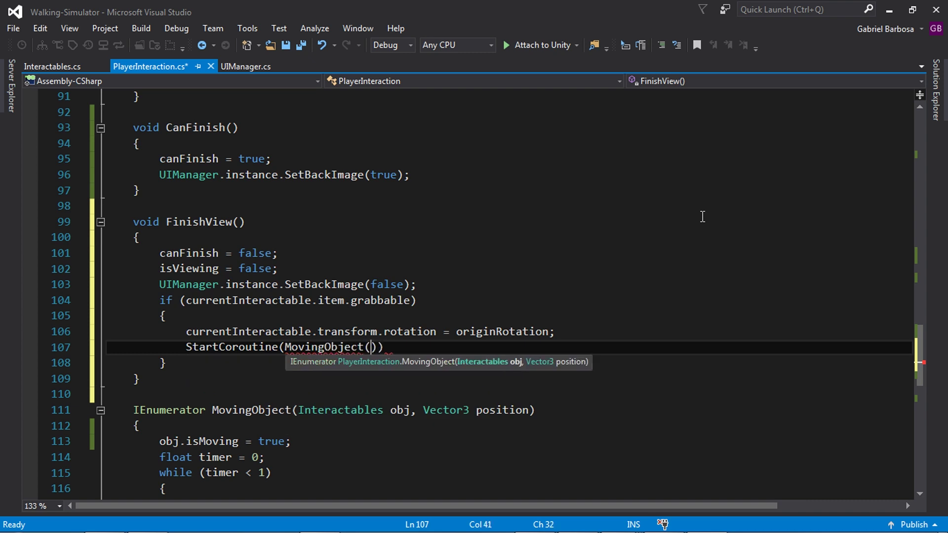
text(curre)
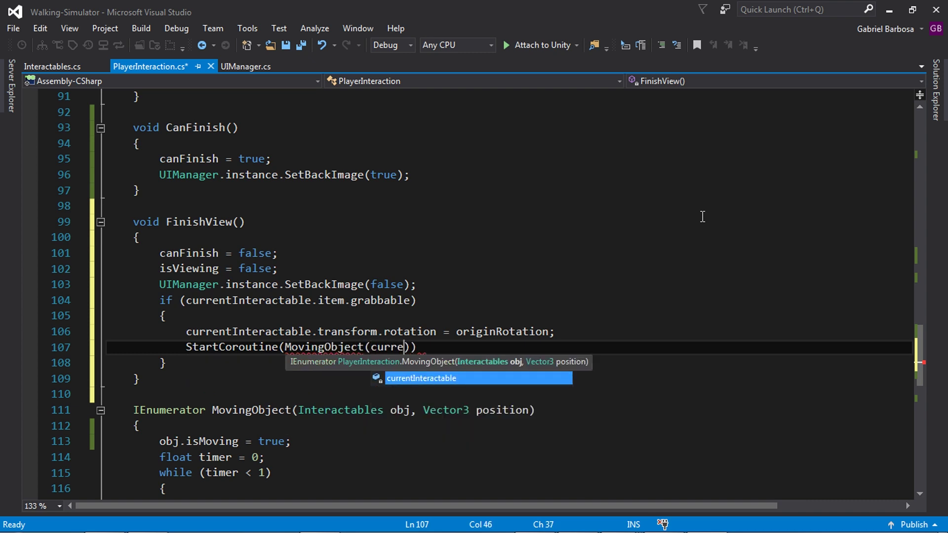
key(Tab)
text(, )
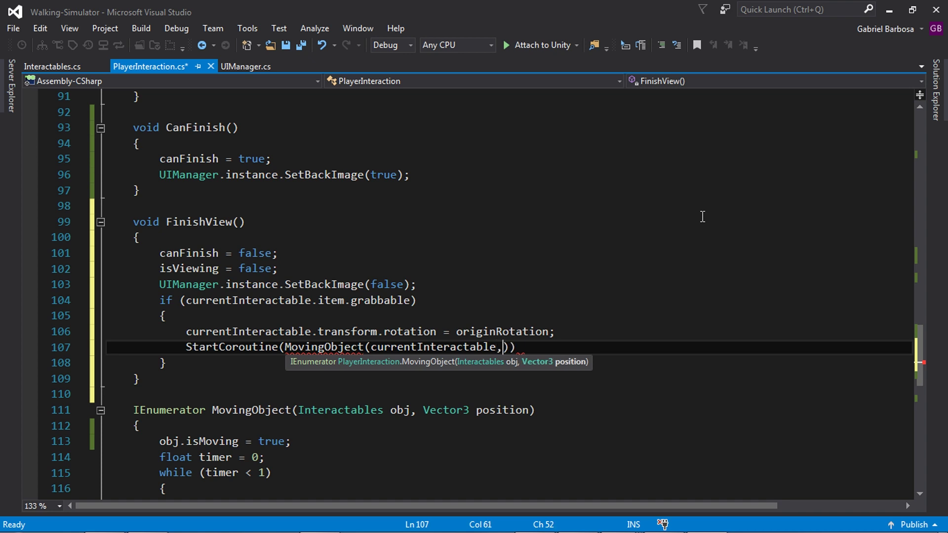
text(origi)
key(Up)
key(Tab)
text()))
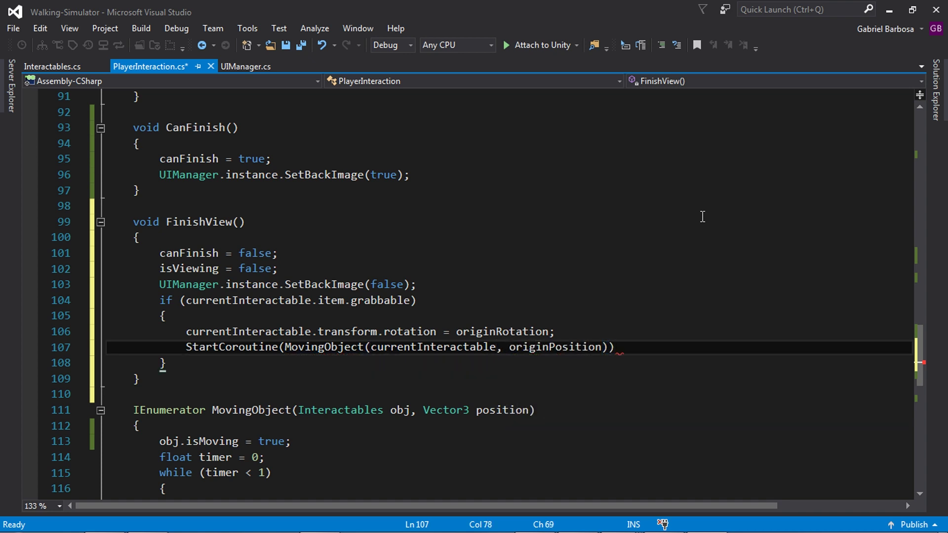
text(;)
scroll(831, 293, up, 5)
Step: Declare public UnityEvent OnFinishView; below the OnView declaration
scroll(830, 293, up, 8)
scroll(831, 293, up, 12)
scroll(830, 293, up, 5)
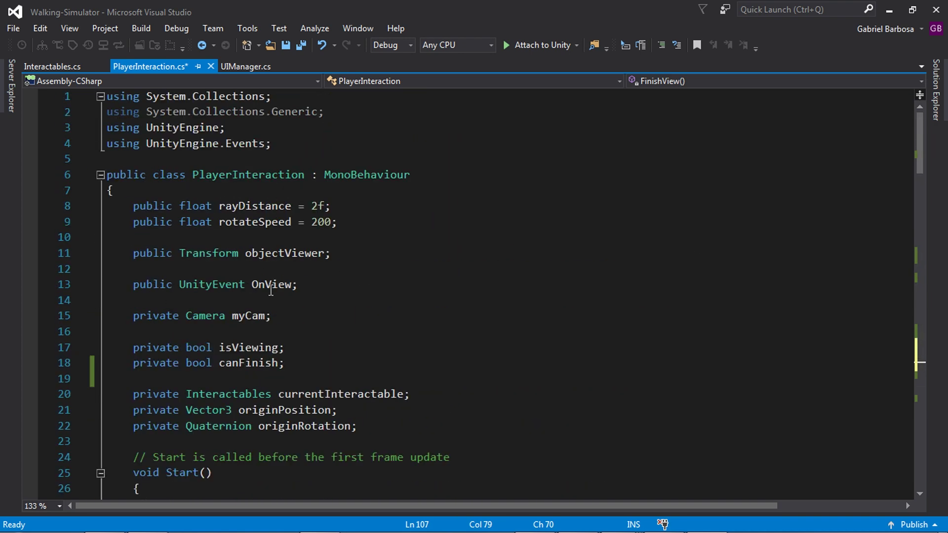
click(309, 284)
key(Return)
text(public uni)
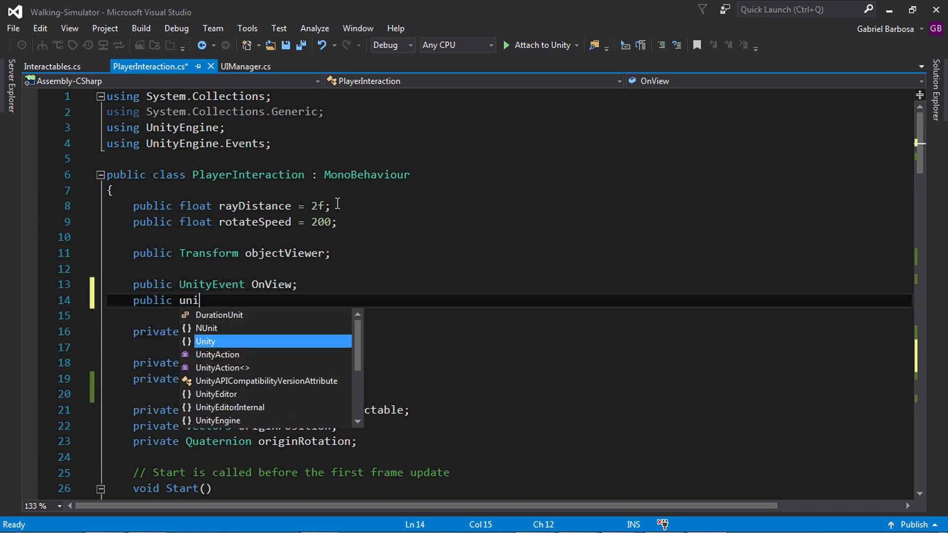
text(tyeve)
key(Tab)
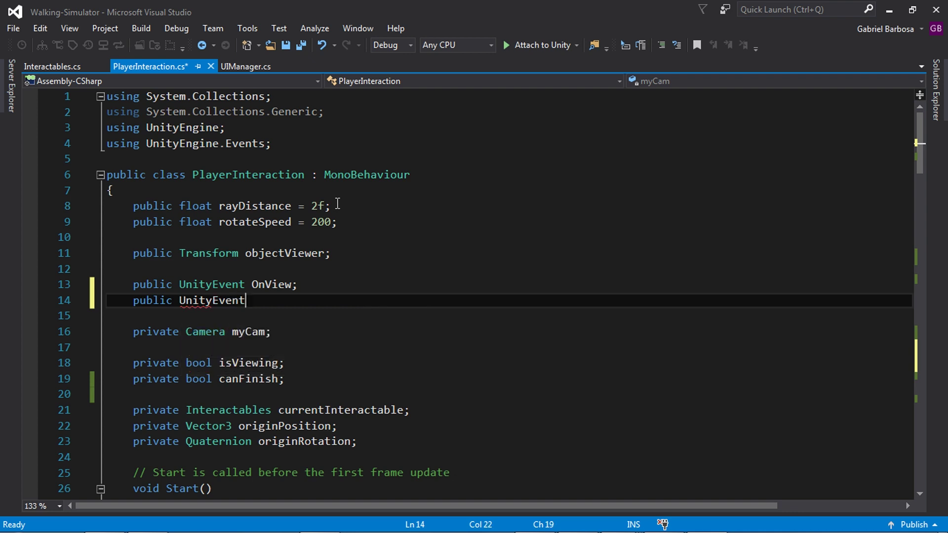
text(OnFinishView;)
Step: Call OnFinishView.Invoke(); at the end of FinishView and save the script
scroll(357, 178, down, 4)
scroll(356, 179, down, 8)
scroll(356, 179, down, 10)
scroll(357, 179, down, 9)
scroll(356, 178, up, 1)
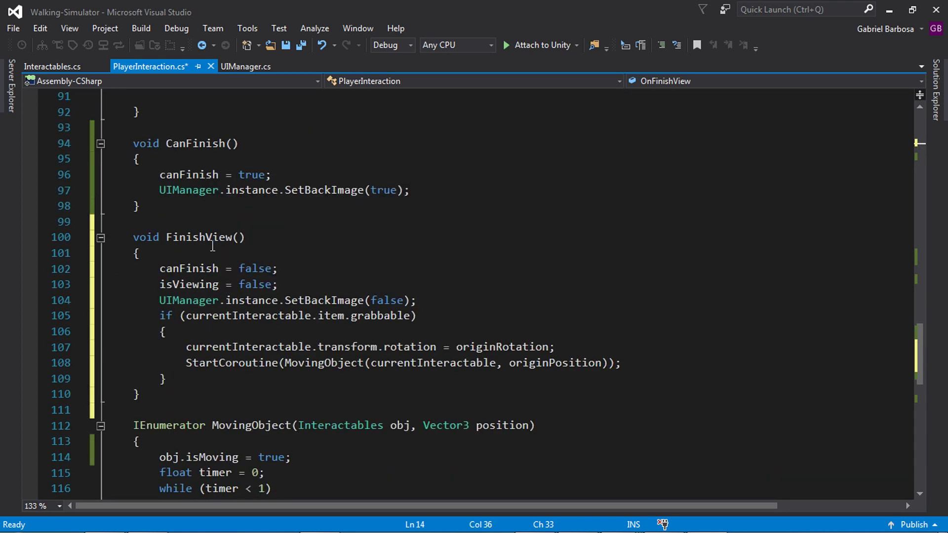
click(185, 379)
key(Return)
key(Return)
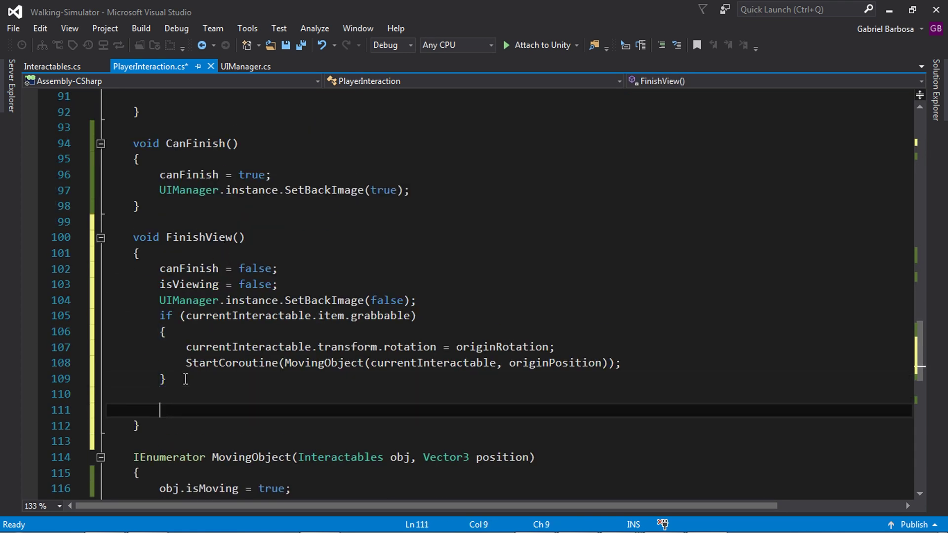
text(onfin)
key(Tab)
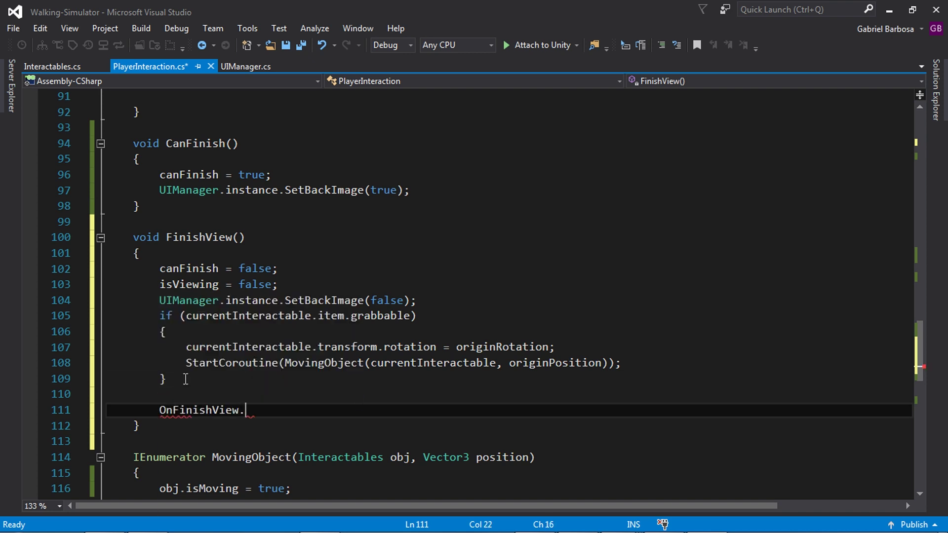
text(.invo)
key(Tab)
text(();)
key(ctrl+s)
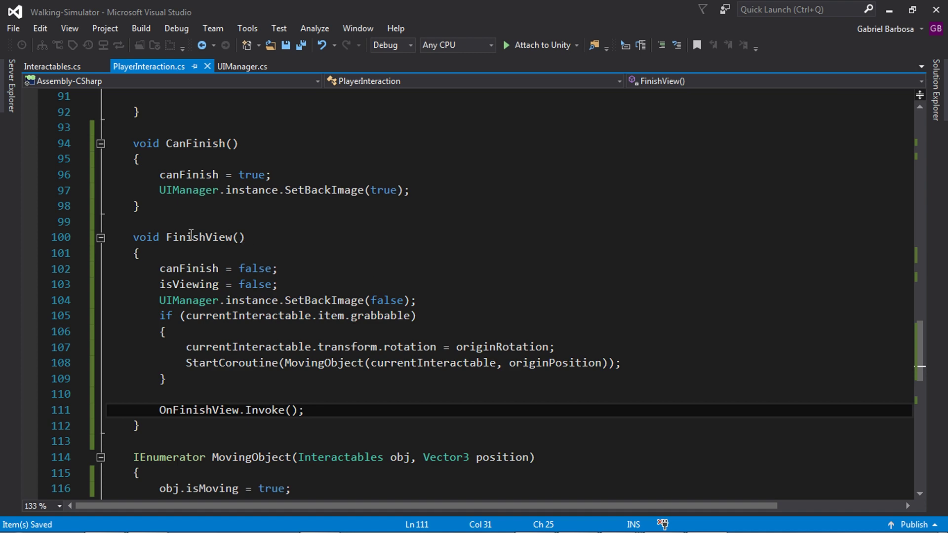
scroll(287, 252, up, 5)
scroll(286, 252, up, 7)
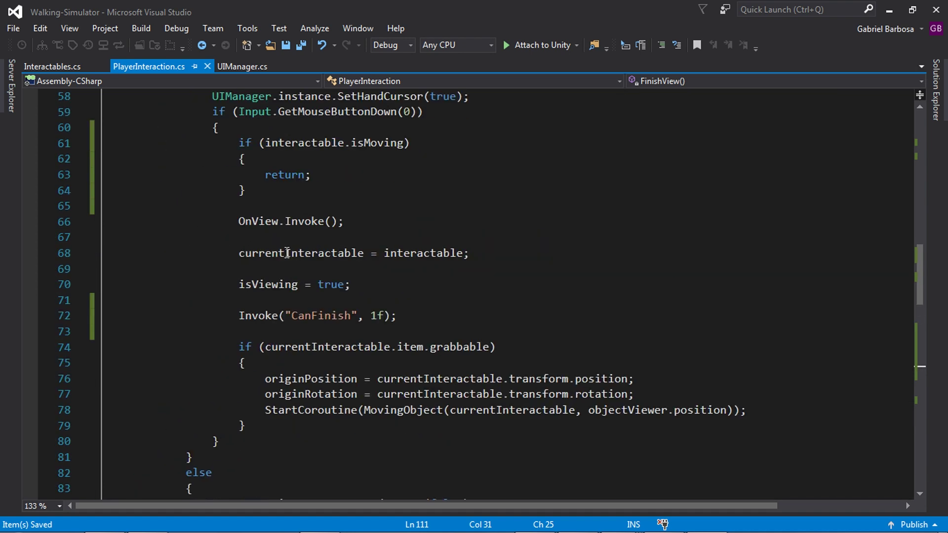
Step: Add an if (canFinish && Input.GetMouseButtonDown(1)) block inside the isViewing branch
scroll(286, 252, up, 11)
scroll(286, 252, up, 1)
scroll(287, 252, down, 3)
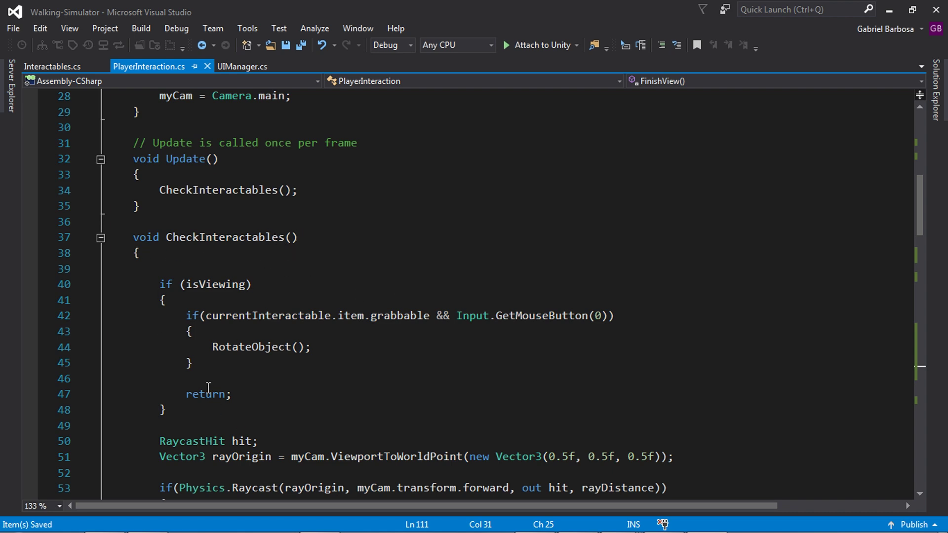
click(198, 376)
key(Return)
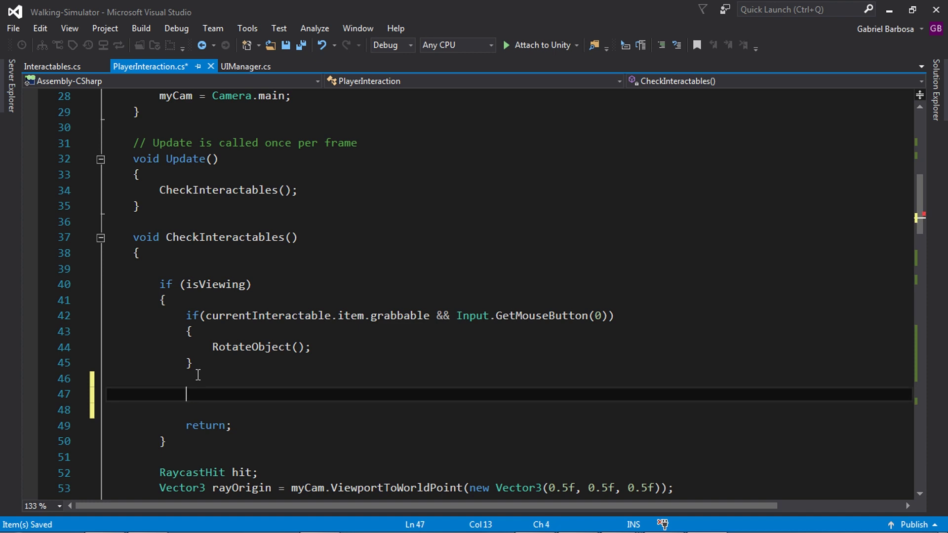
text(if(canfin)
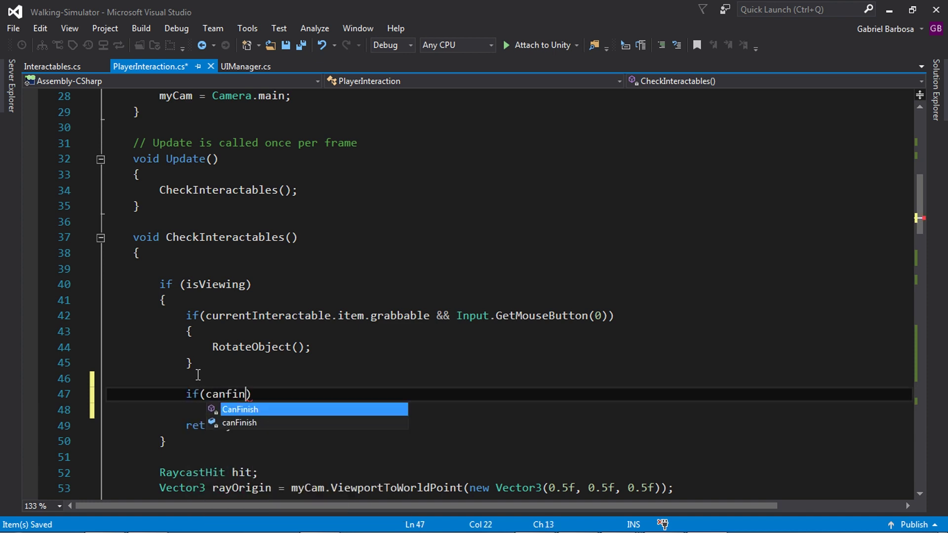
key(Down)
key(Tab)
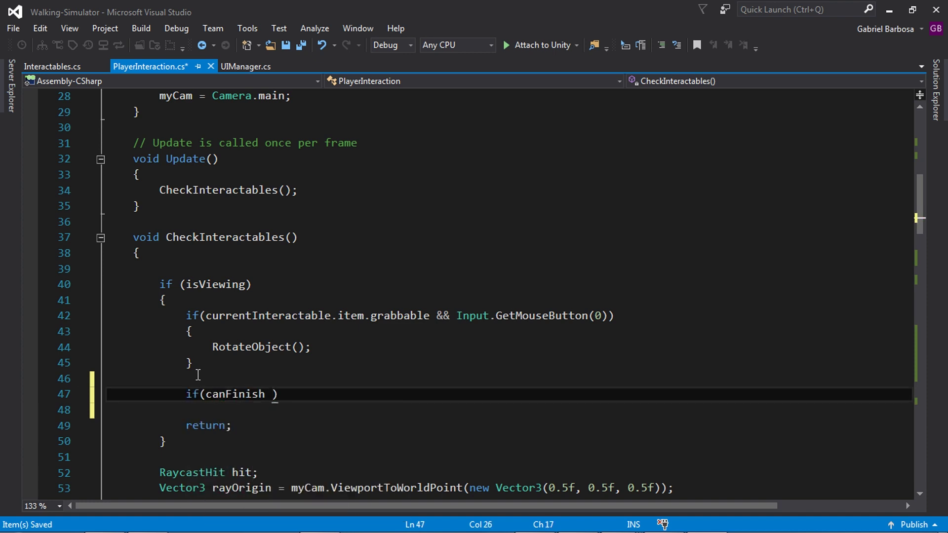
text(&& )
text(inpu.getmou)
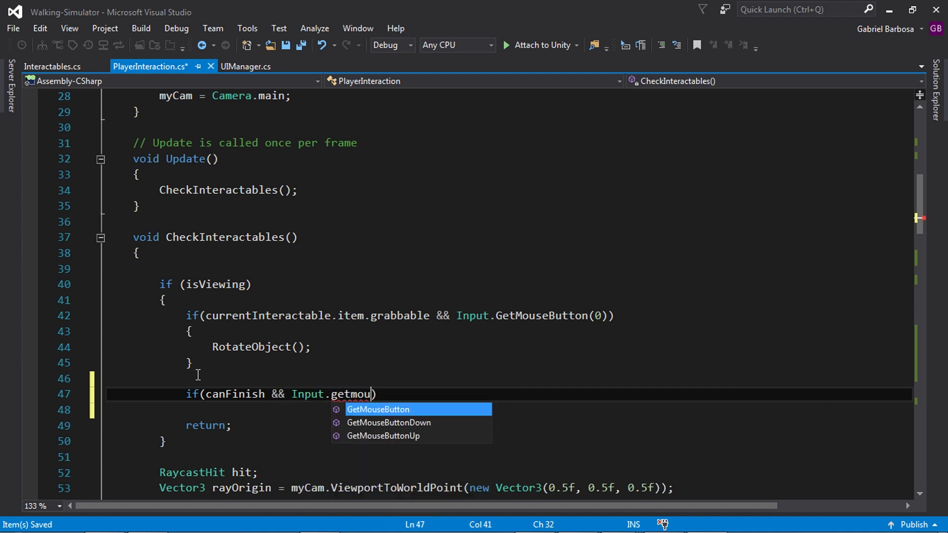
key(Down)
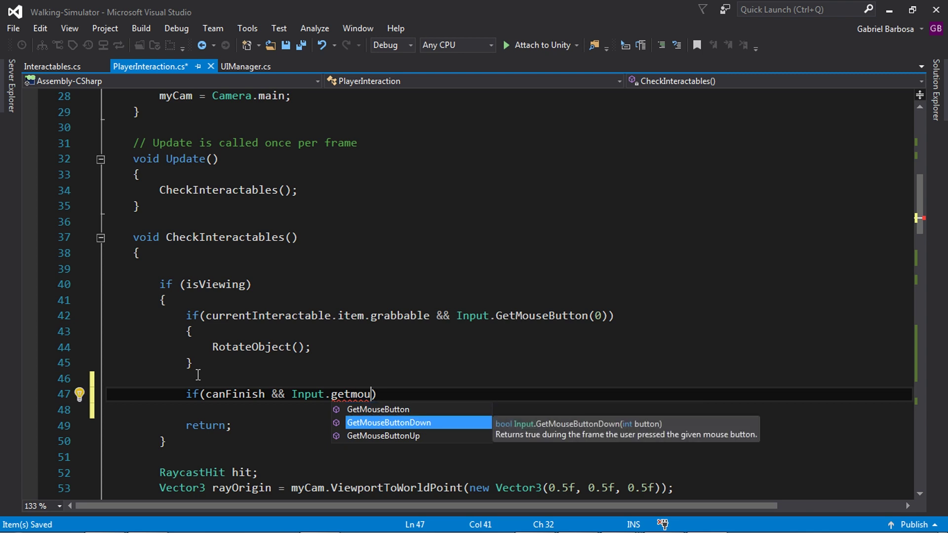
key(Tab)
text((1)))
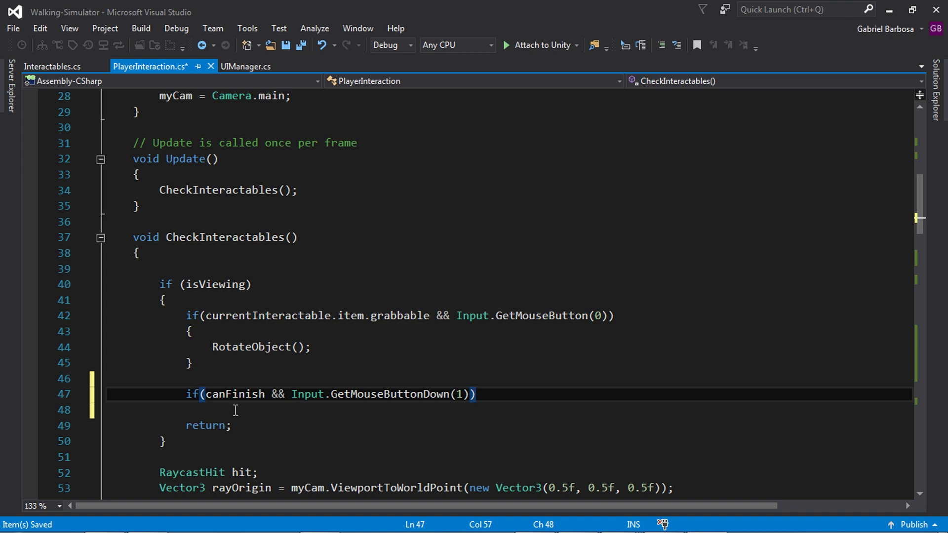
key(Return)
text({)
key(Return)
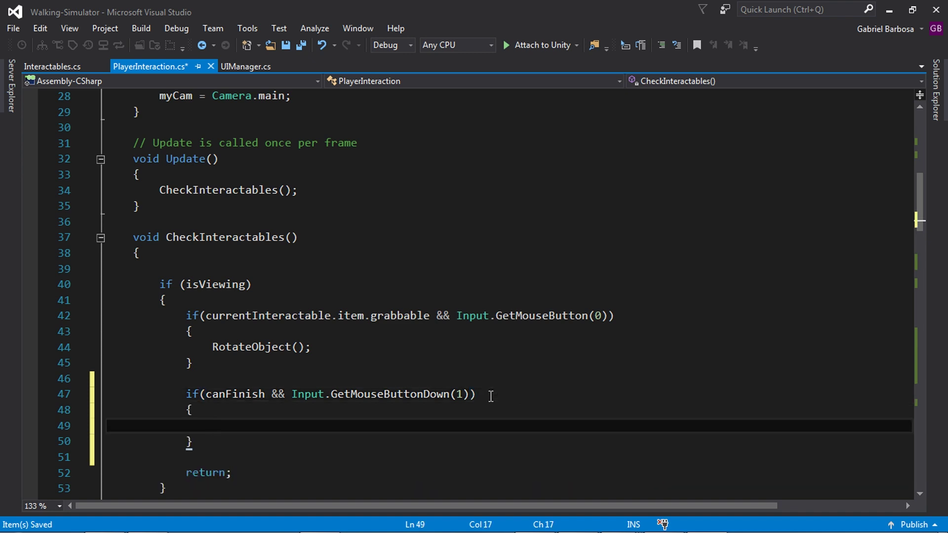
Step: Call FinishView(); inside the right-click block, save, and return to Unity
scroll(476, 309, down, 2)
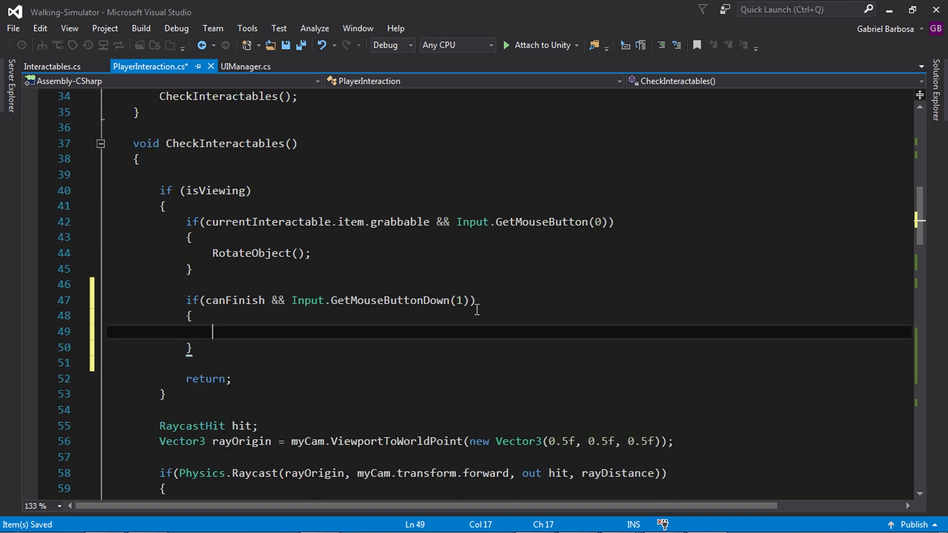
text(fini)
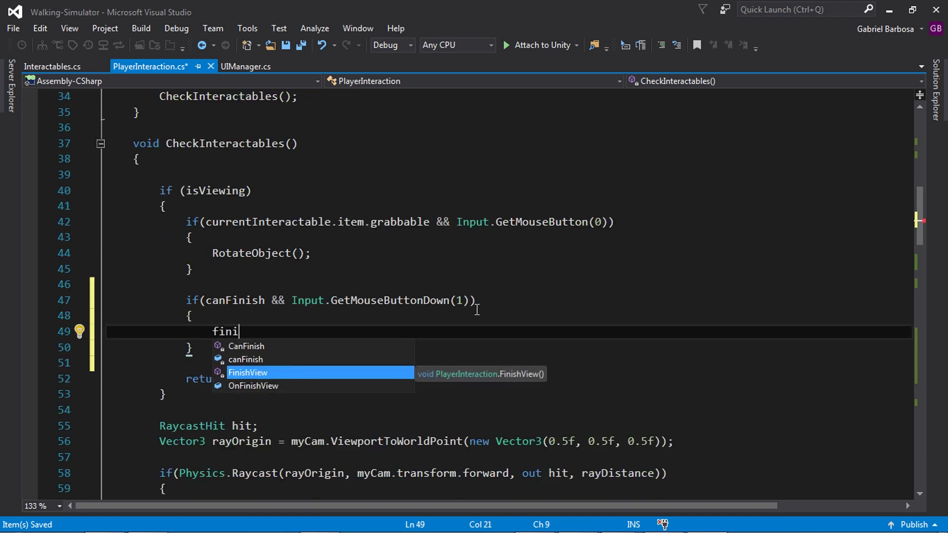
key(Tab)
text(();)
key(ctrl+s)
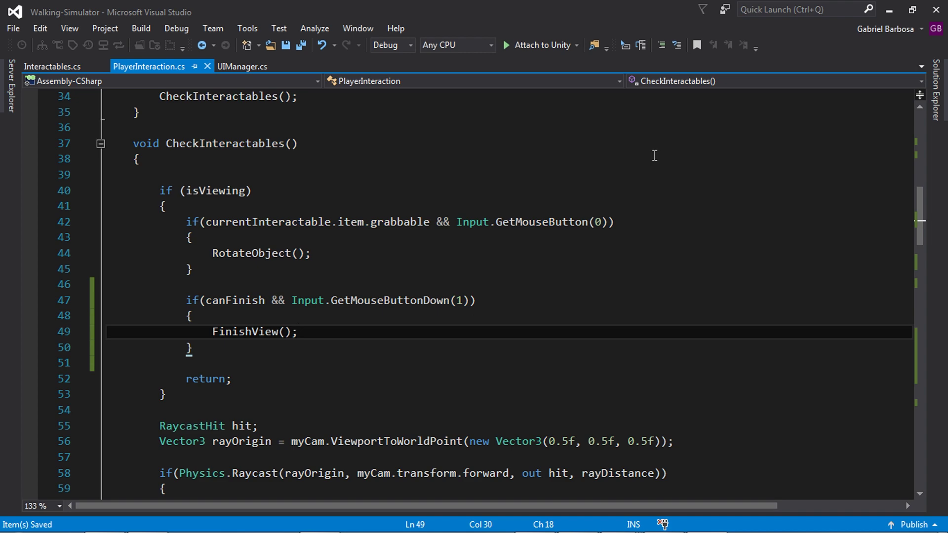
click(888, 9)
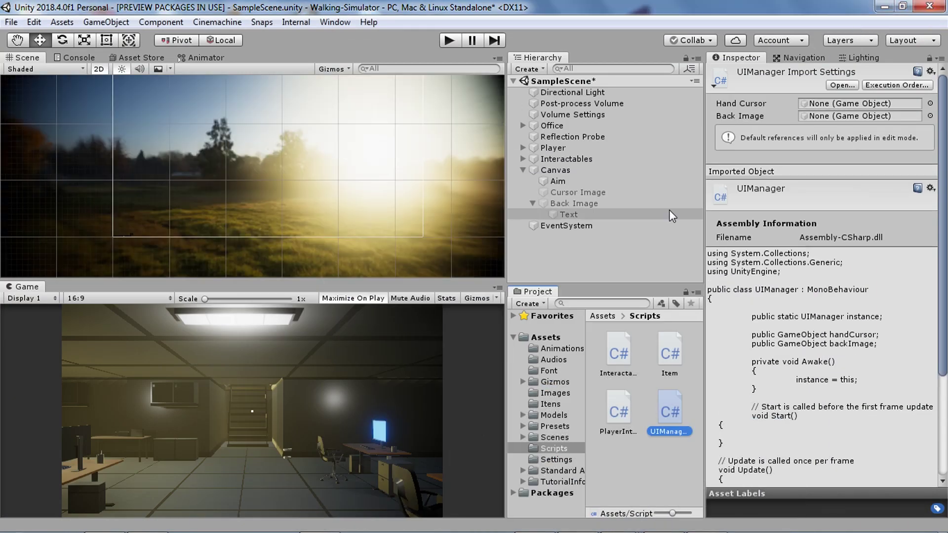
Step: With Canvas selected, drag the Back Image object into the UI Manager's Back Image field
click(558, 170)
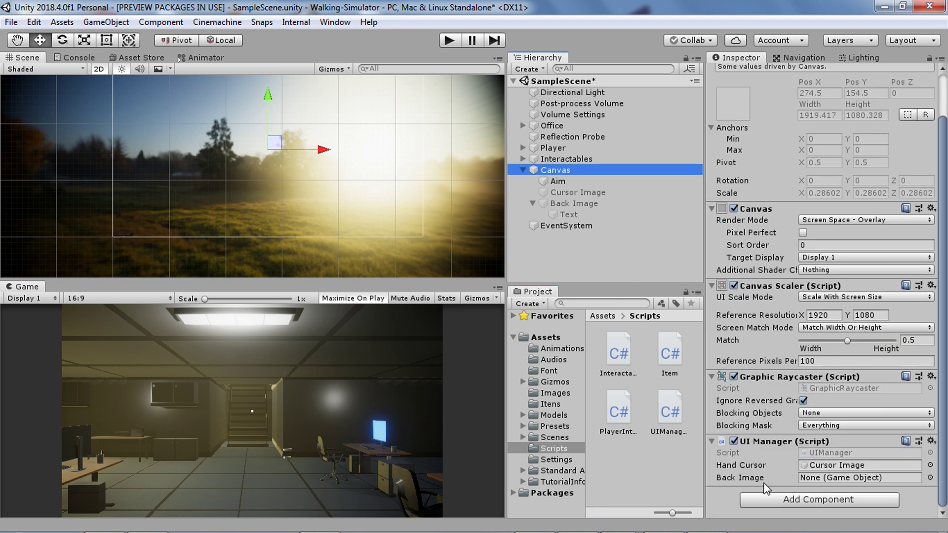
click(567, 204)
drag(566, 207, 856, 477)
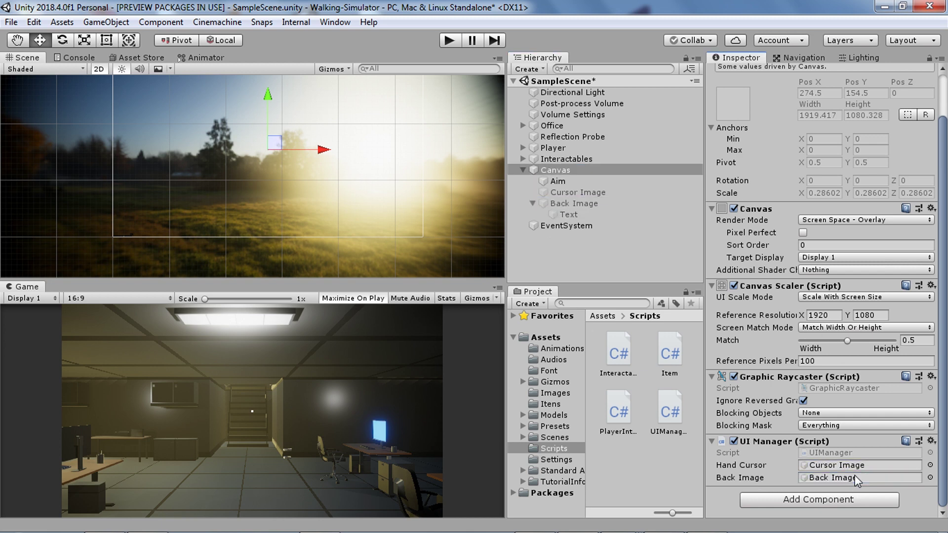
Step: Add an On Finish View entry targeting Player that sets FirstPersonController enabled
click(555, 148)
scroll(858, 302, down, 15)
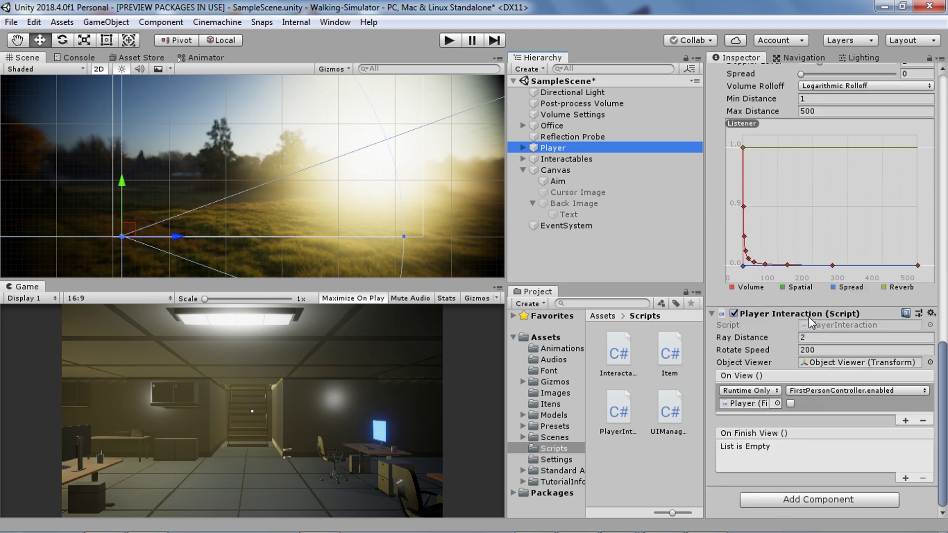
click(905, 477)
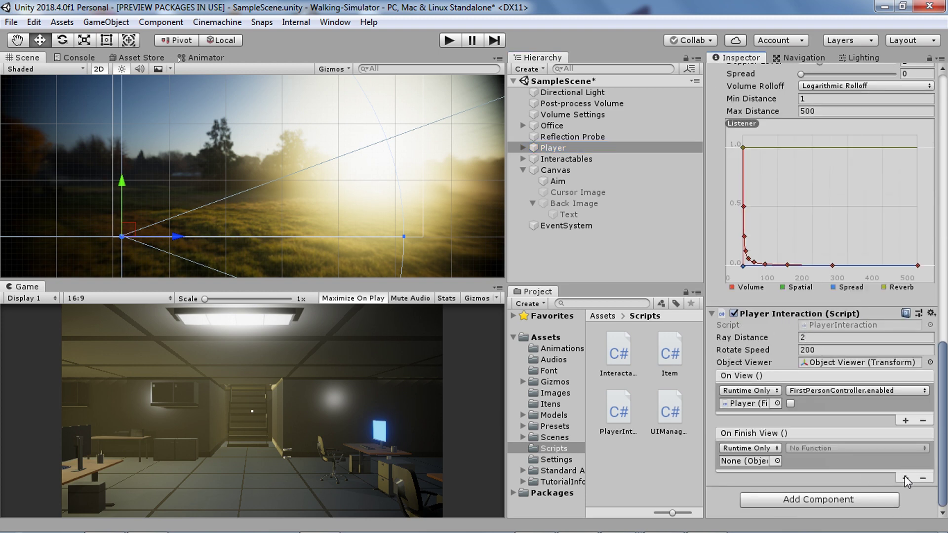
drag(553, 152, 749, 460)
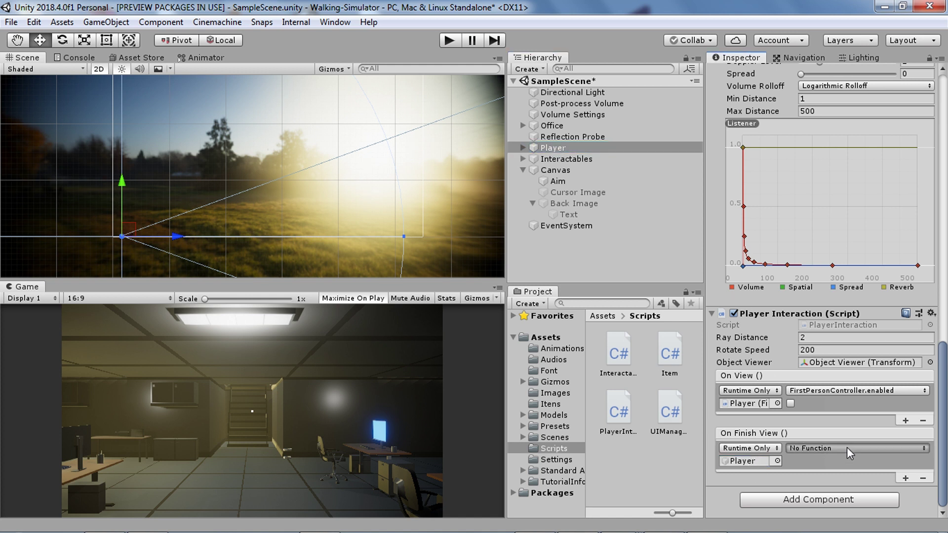
click(846, 447)
mouse_move(863, 401)
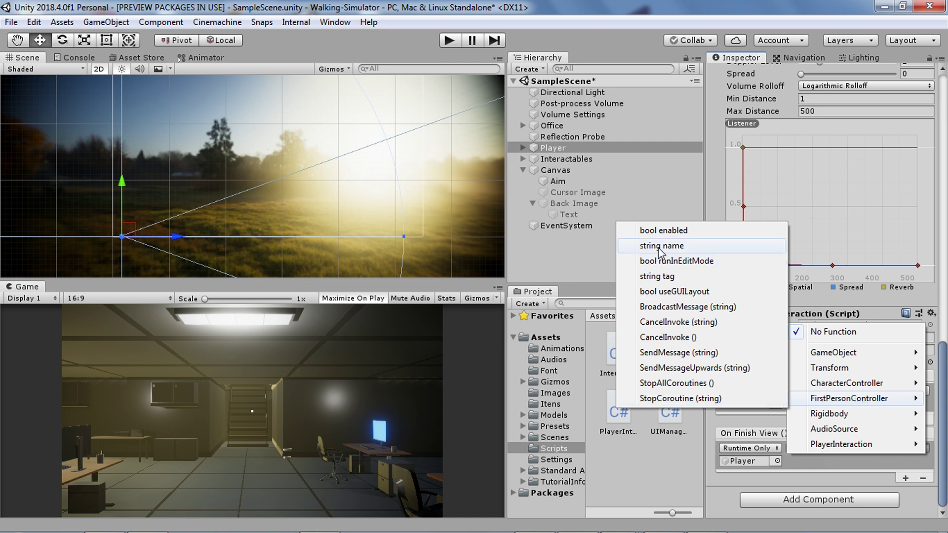
click(670, 232)
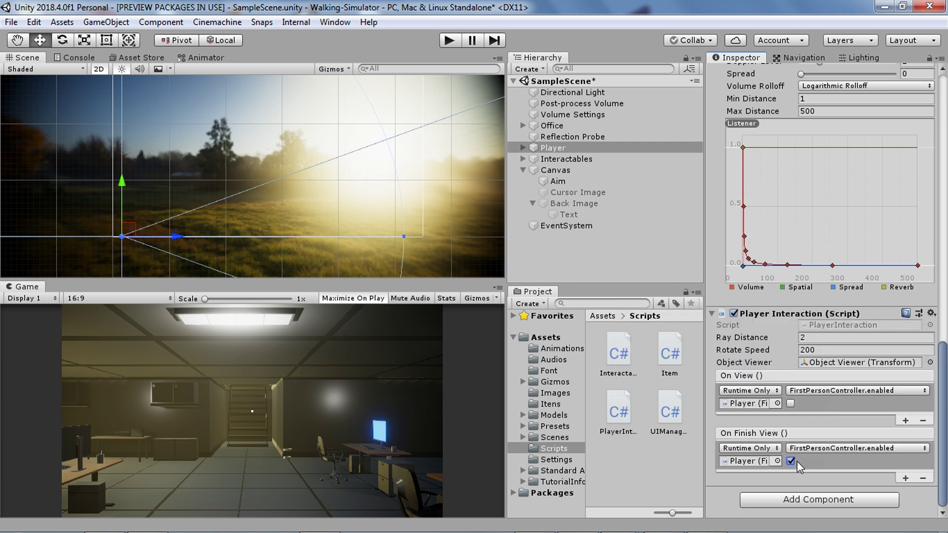
Step: Save the scene through the File menu and enter Play mode to test
click(10, 22)
click(19, 72)
click(448, 40)
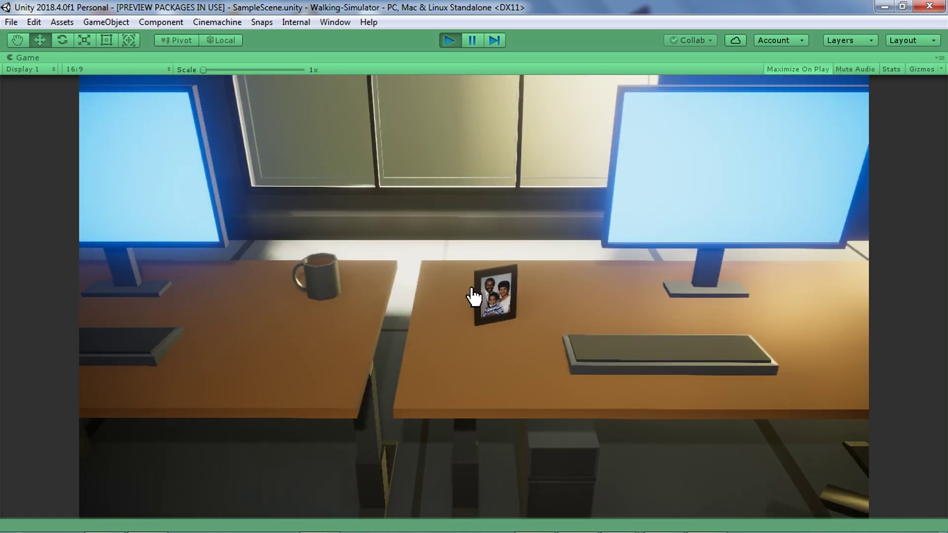
Step: Inspect and rotate the photo frame, then put it back on the desk with right-click, repeating several times
click(473, 296)
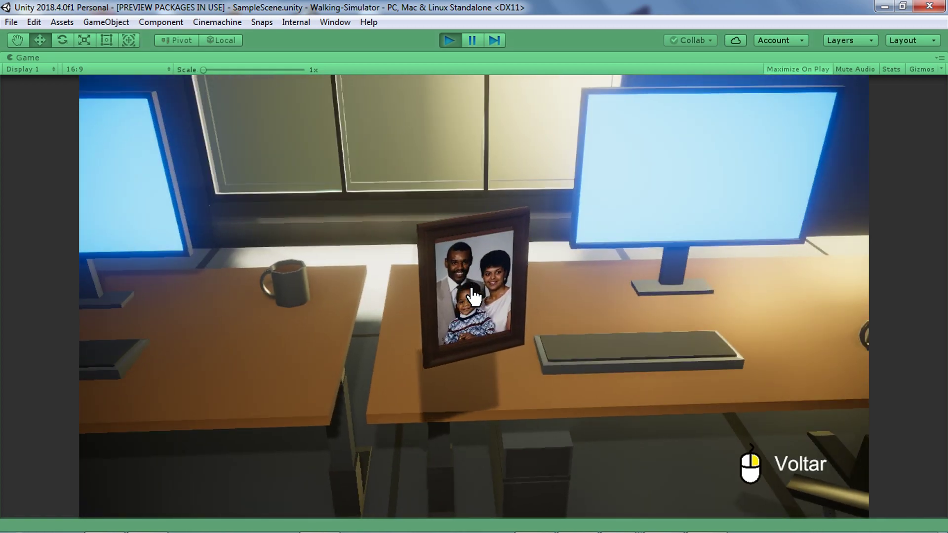
drag(473, 295, 473, 296)
right_click(473, 295)
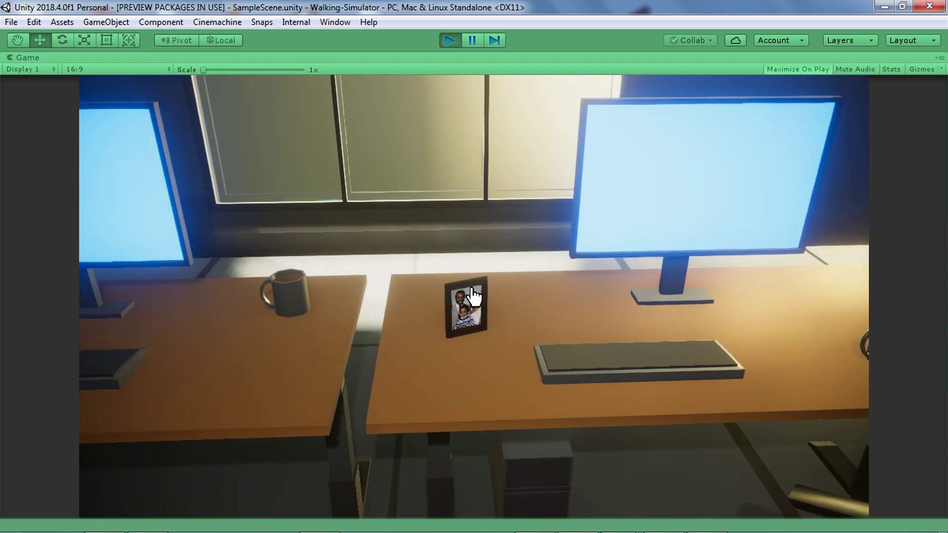
key(s)
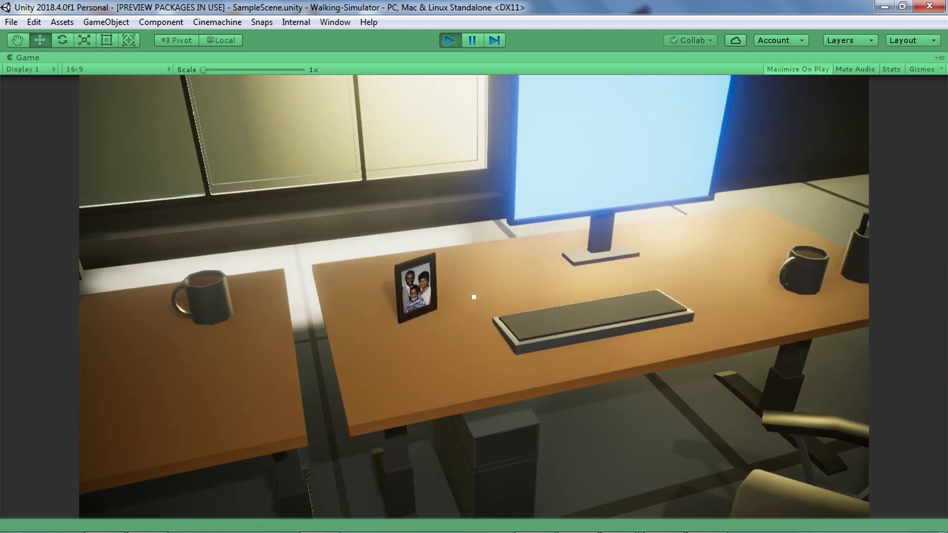
key(w)
click(472, 295)
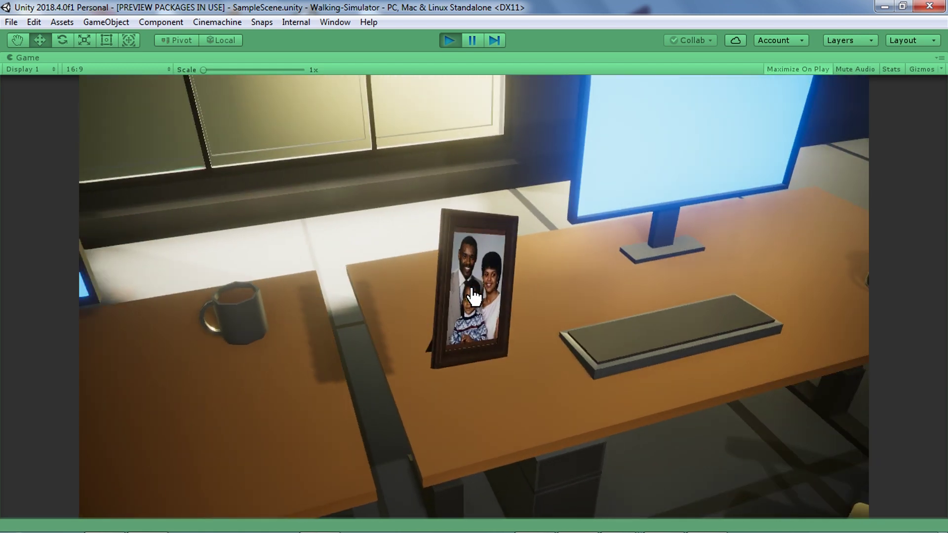
right_click(473, 296)
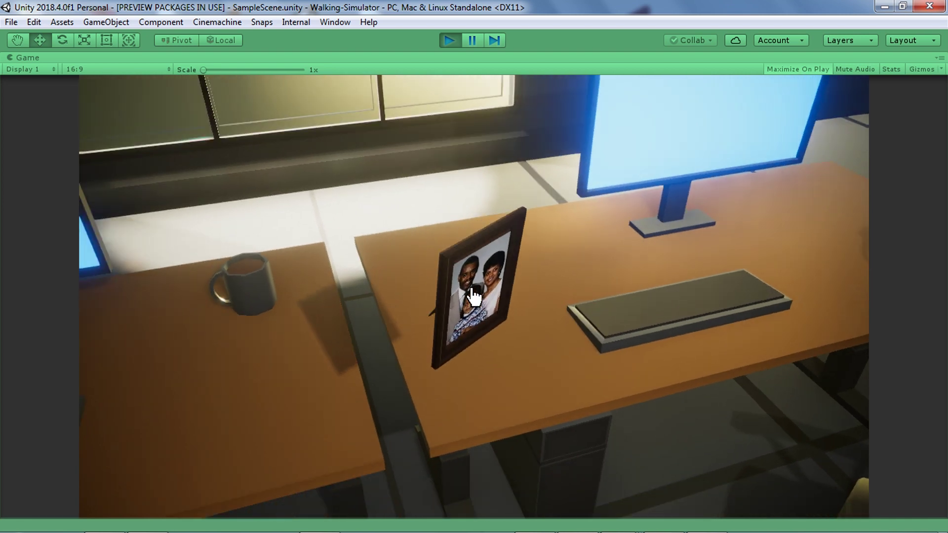
click(472, 295)
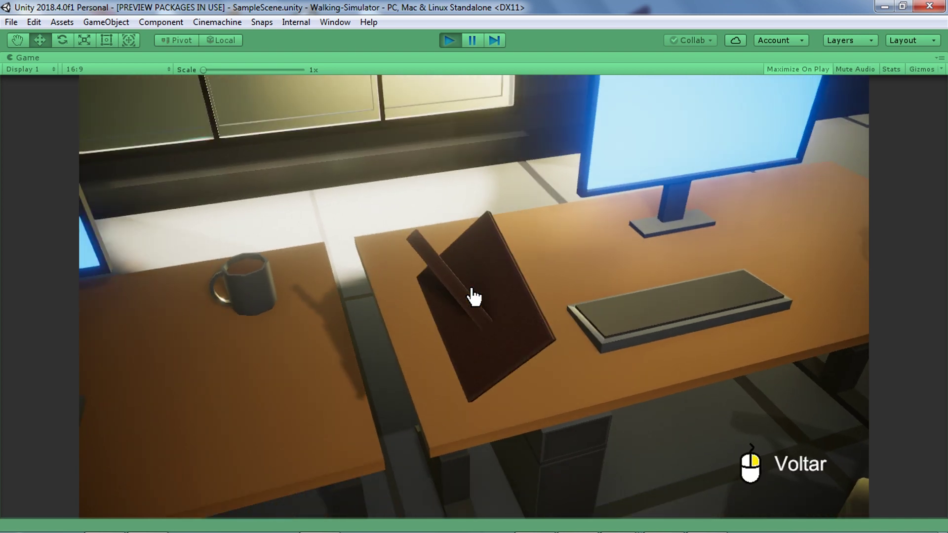
right_click(473, 295)
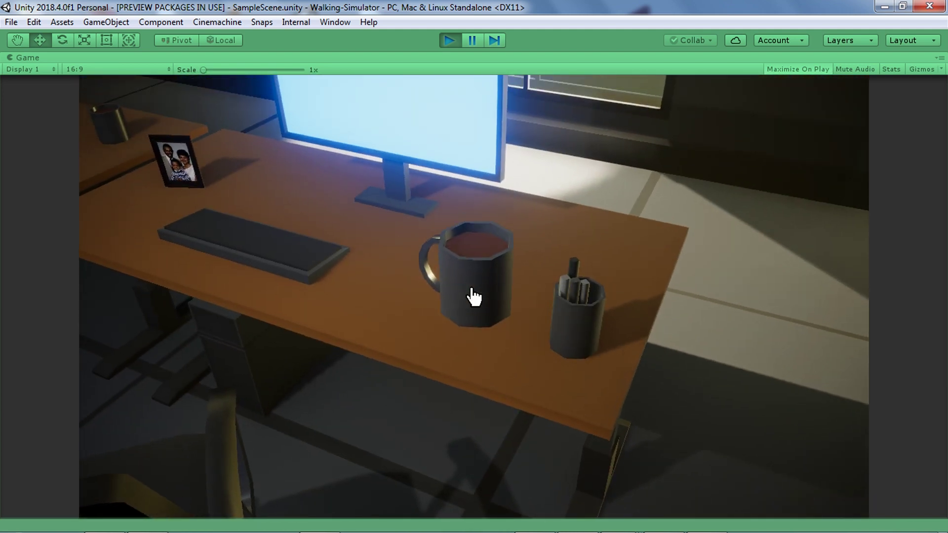
Step: Repeatedly lift the mug for inspection and return it to the desk with right-click
click(472, 295)
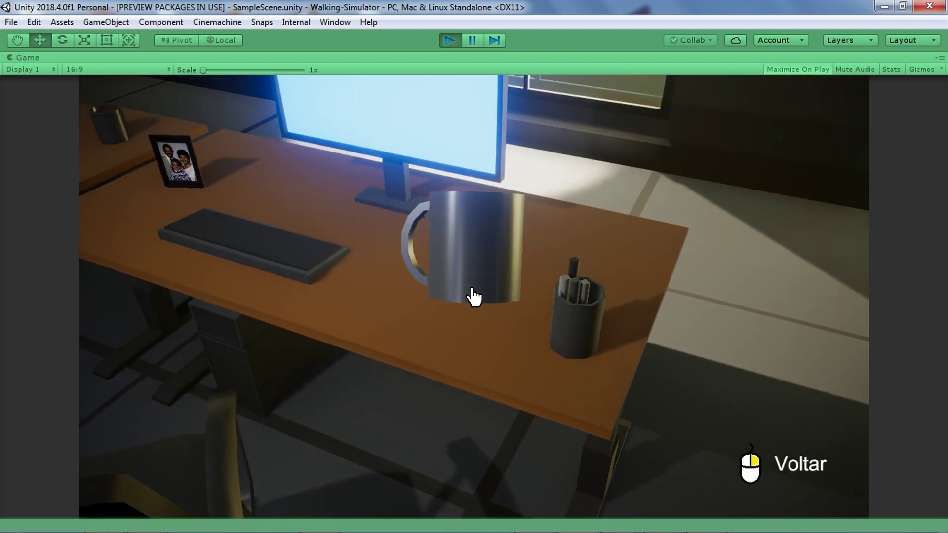
right_click(473, 295)
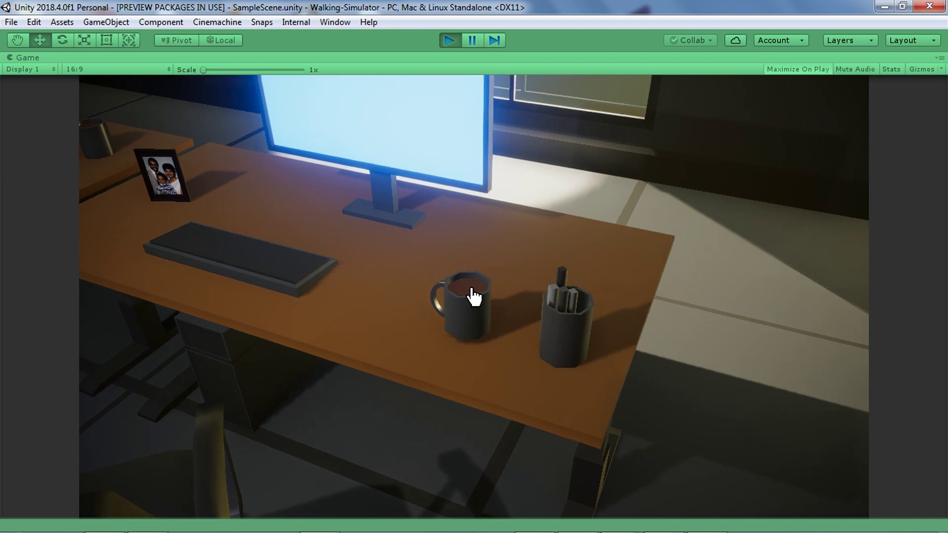
click(474, 296)
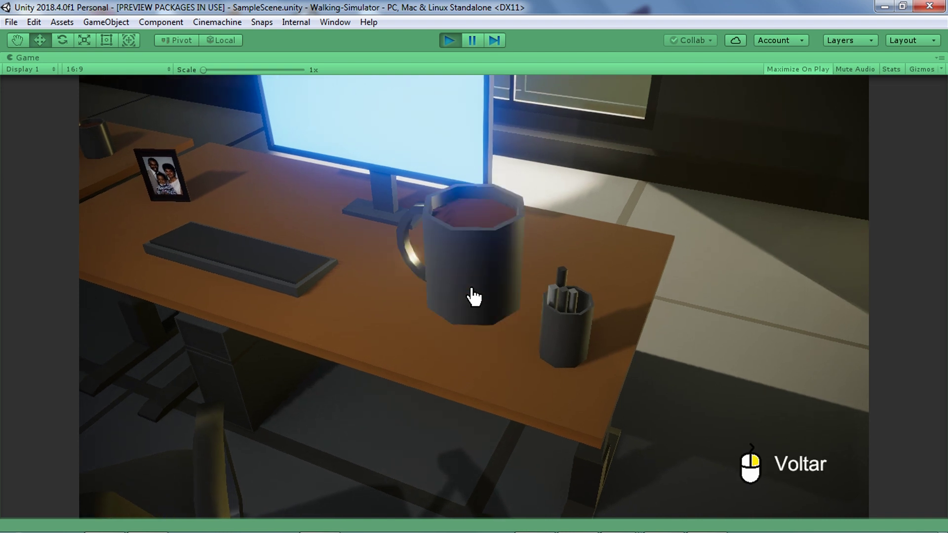
right_click(474, 296)
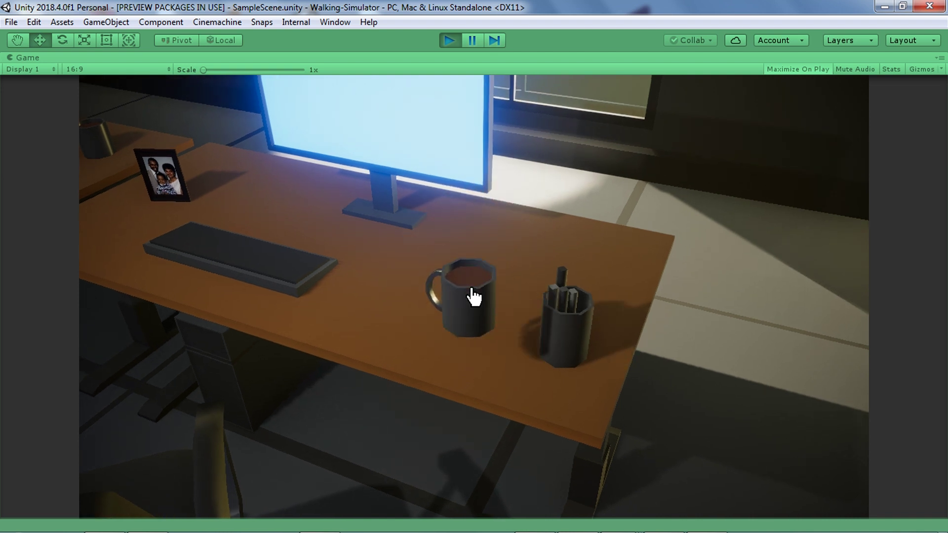
click(473, 296)
right_click(473, 296)
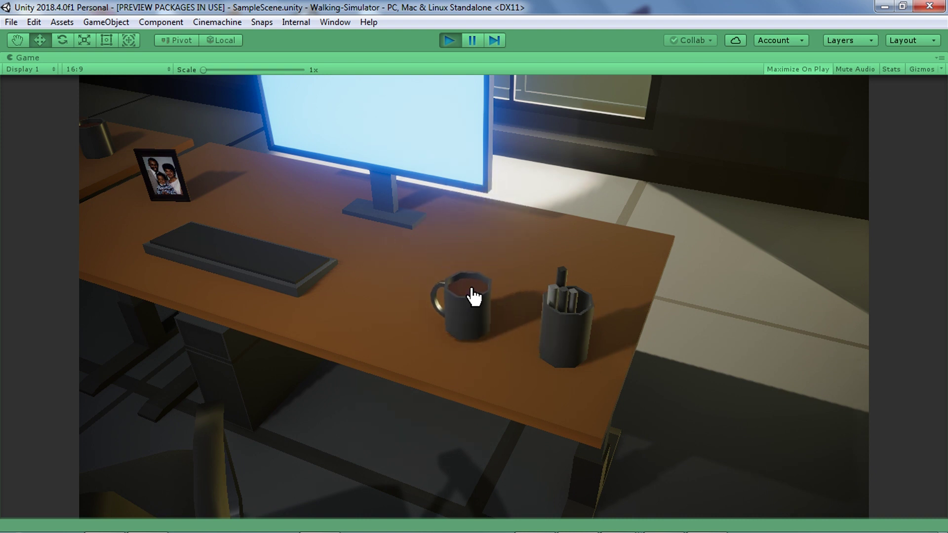
click(474, 297)
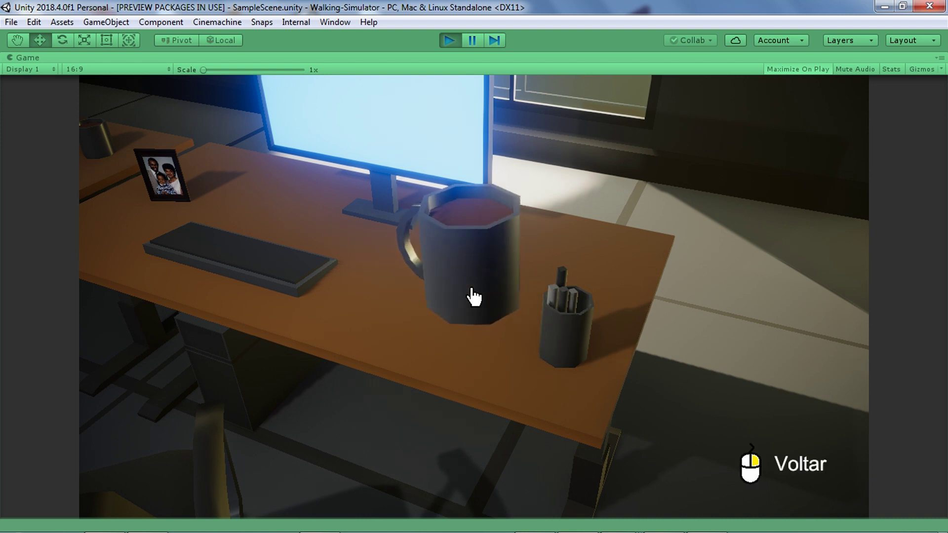
right_click(474, 296)
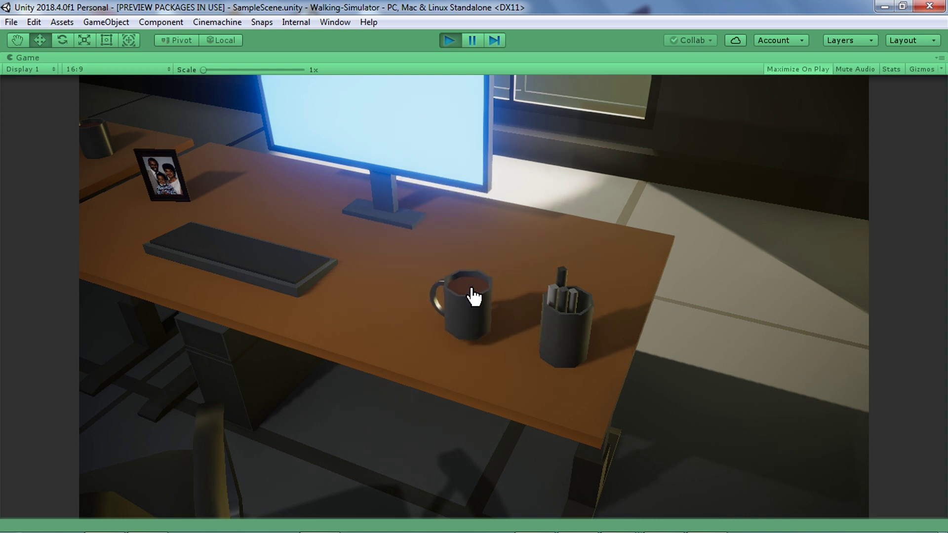
click(473, 296)
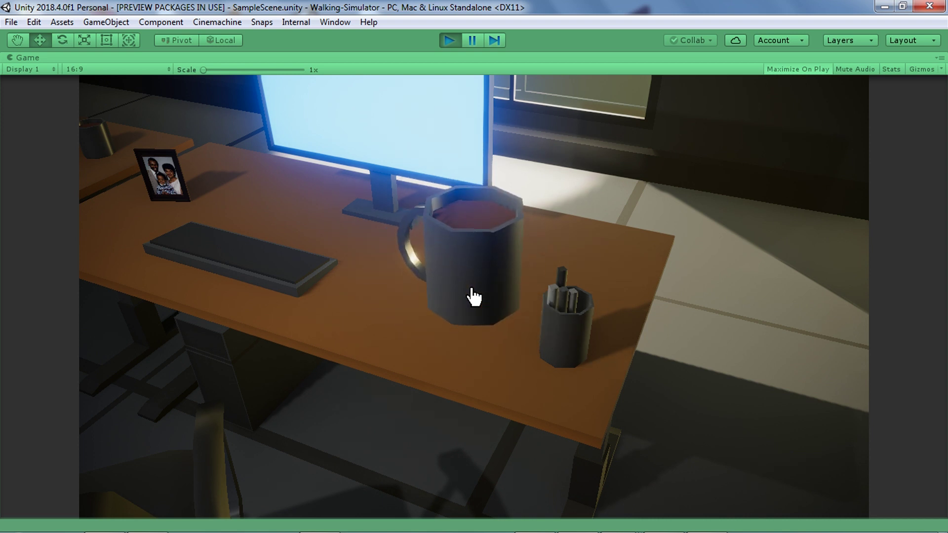
right_click(474, 297)
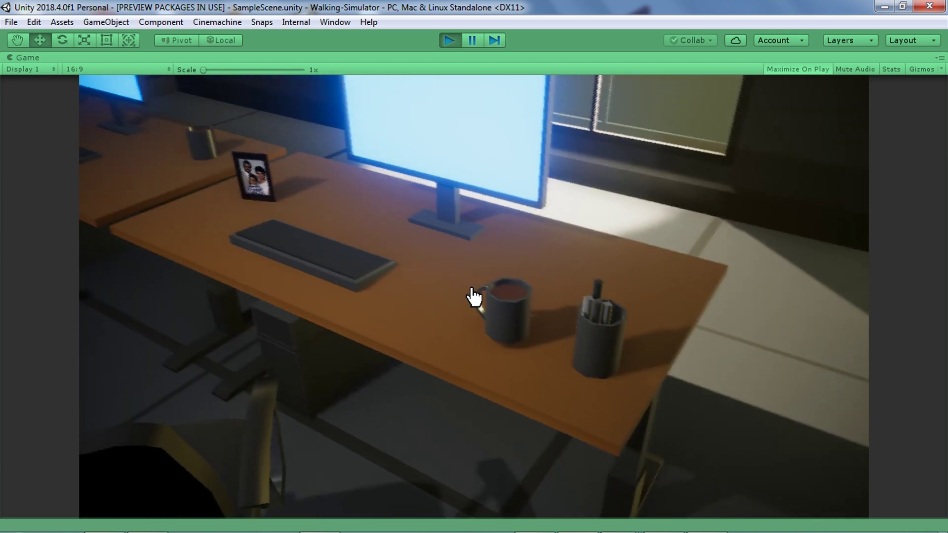
click(474, 296)
right_click(473, 296)
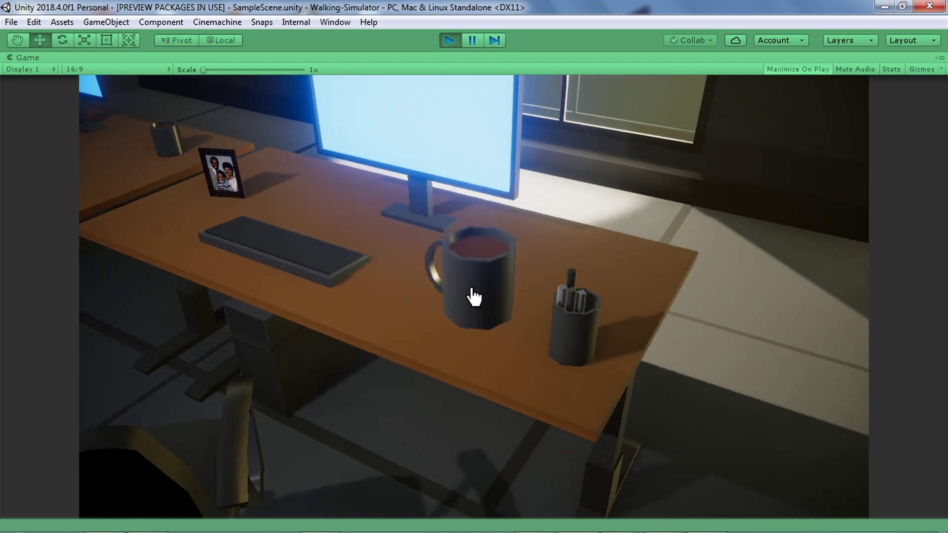
Step: Walk the player backward with S to confirm movement works, then exit play mode
key(s)
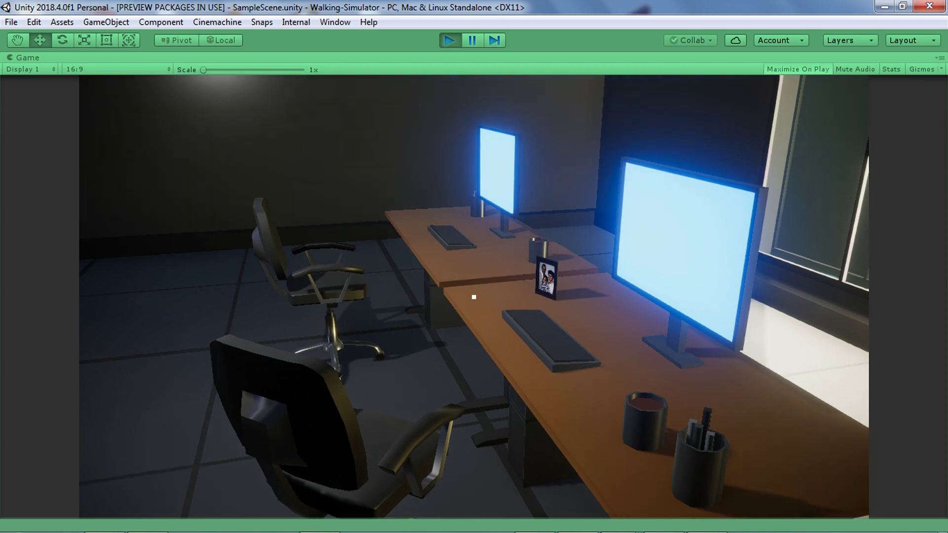
key(Escape)
click(449, 40)
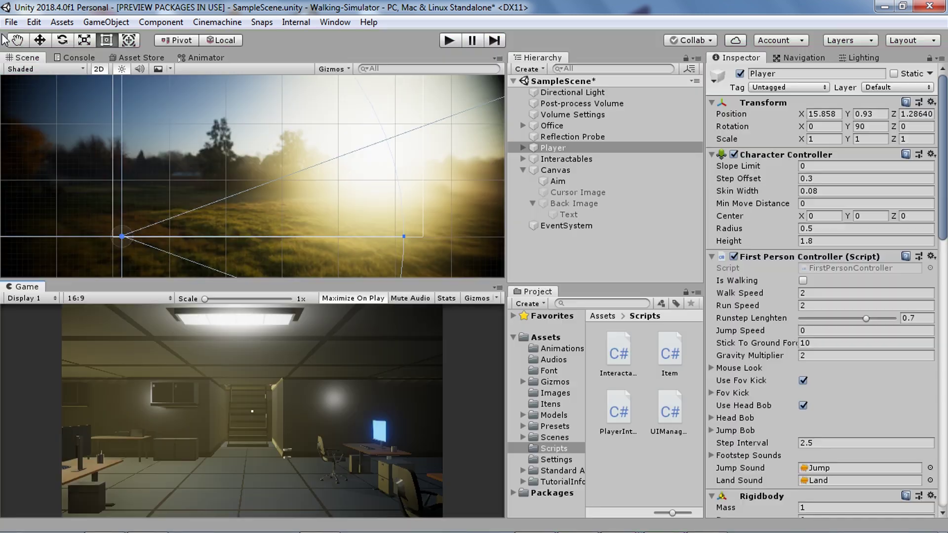